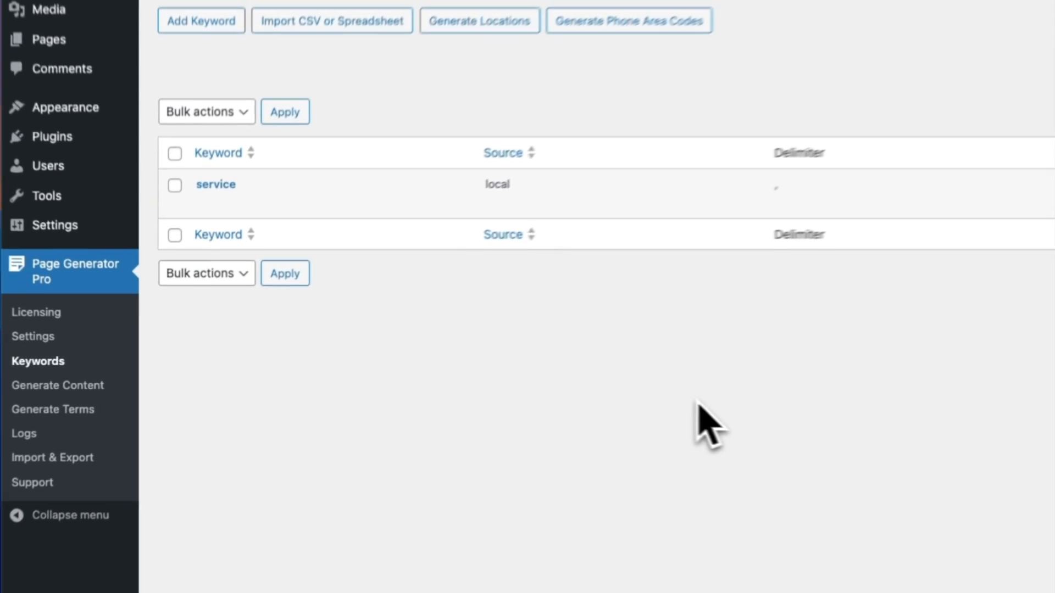
Open the service keyword, and review where the content group's text uses the {service(name)} placeholder.
{"action": "mouse_move", "coordinate": [203, 266]}
{"action": "left_click", "coordinate": [307, 246]}
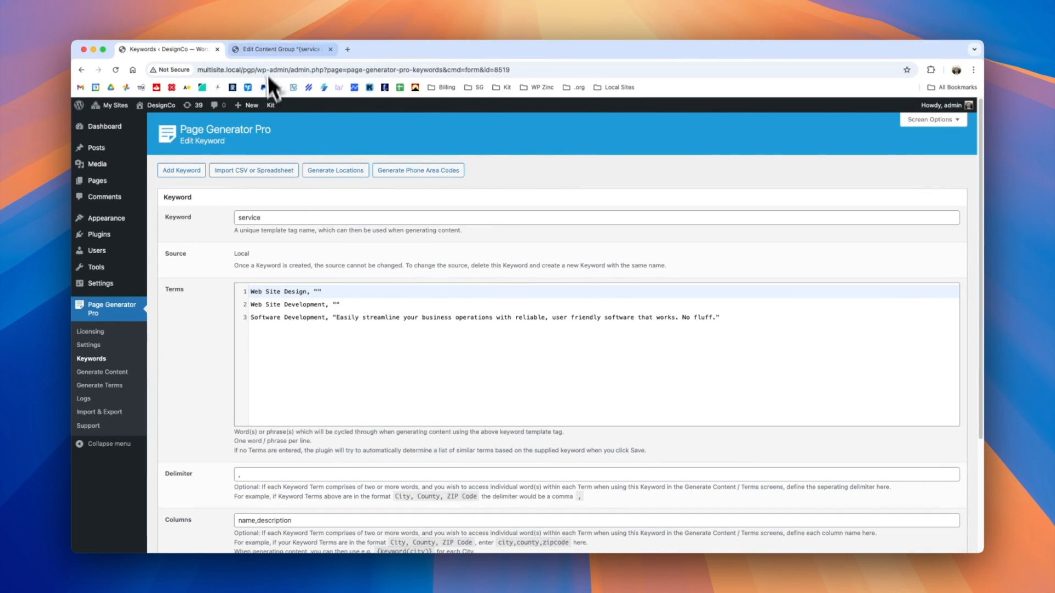
{"action": "left_click", "coordinate": [277, 49]}
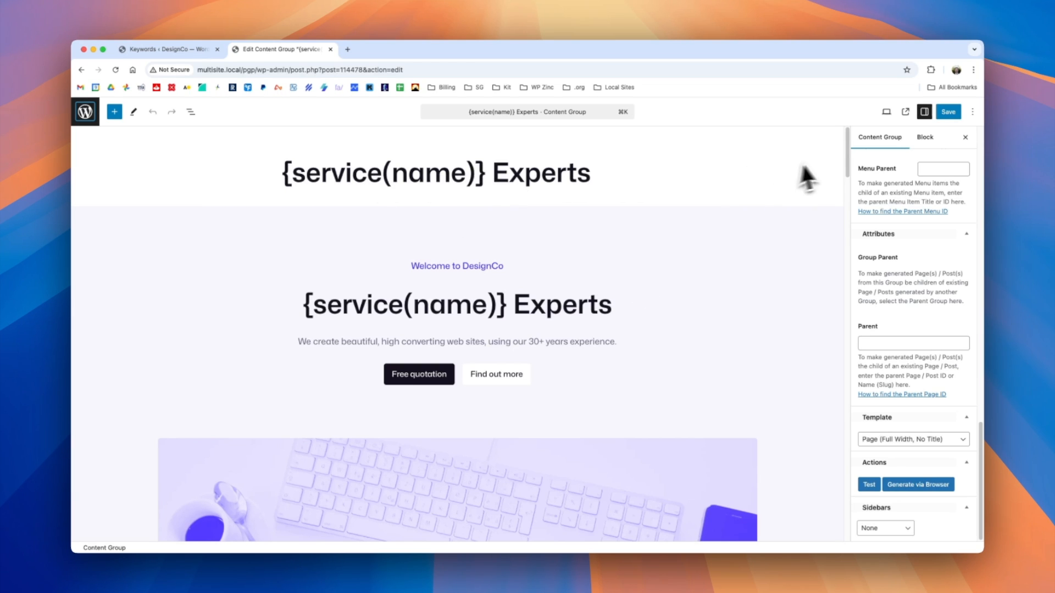
{"action": "left_click_drag", "start_coordinate": [847, 156], "coordinate": [842, 240]}
{"action": "scroll", "coordinate": [494, 258], "scroll_direction": "down", "scroll_amount": 3}
{"action": "scroll", "coordinate": [522, 251], "scroll_direction": "up", "scroll_amount": 2}
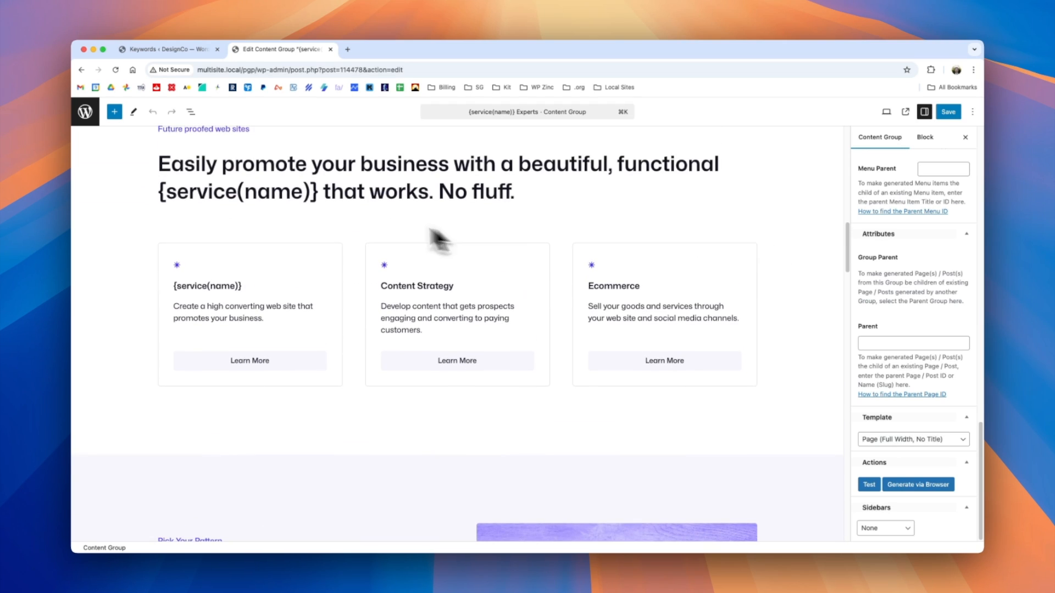
{"action": "scroll", "coordinate": [245, 187], "scroll_direction": "down", "scroll_amount": 6}
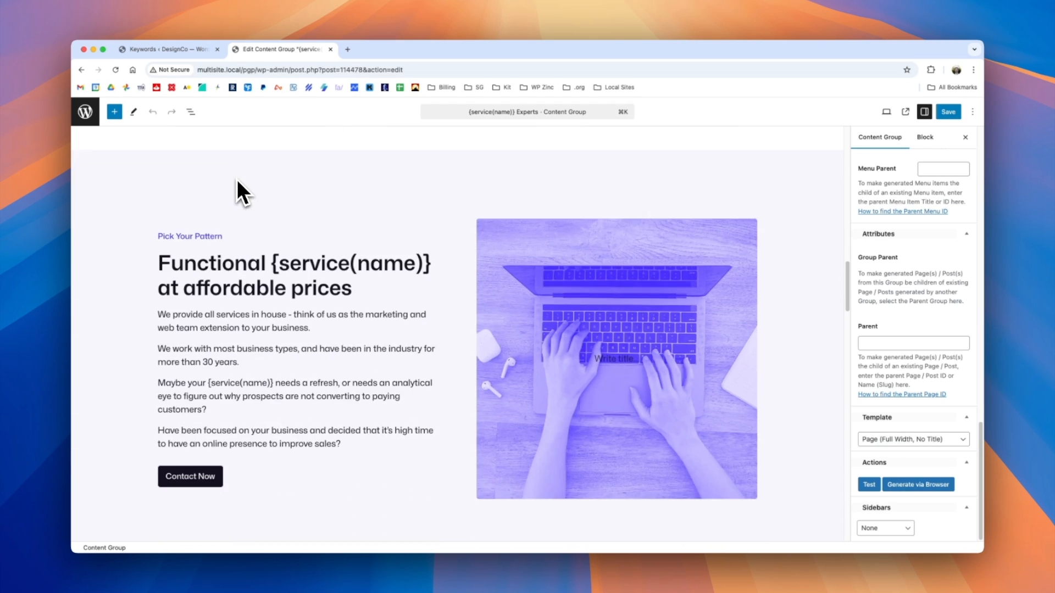
{"action": "scroll", "coordinate": [299, 270], "scroll_direction": "down", "scroll_amount": 1}
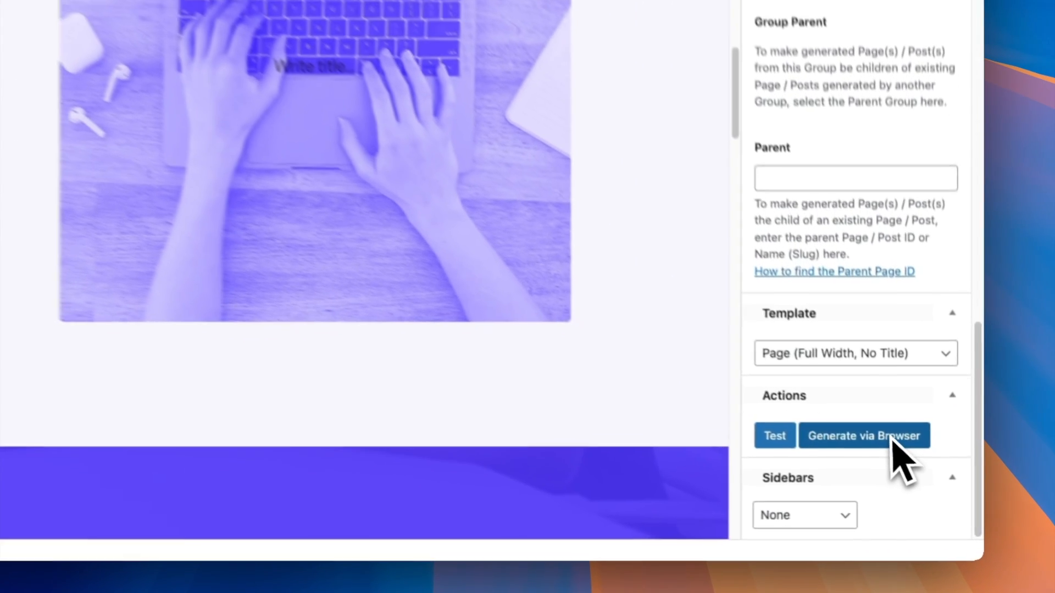
Generate all pages of the content group via the browser and open the three generated pages.
{"action": "left_click", "coordinate": [892, 437]}
{"action": "left_click", "coordinate": [324, 90]}
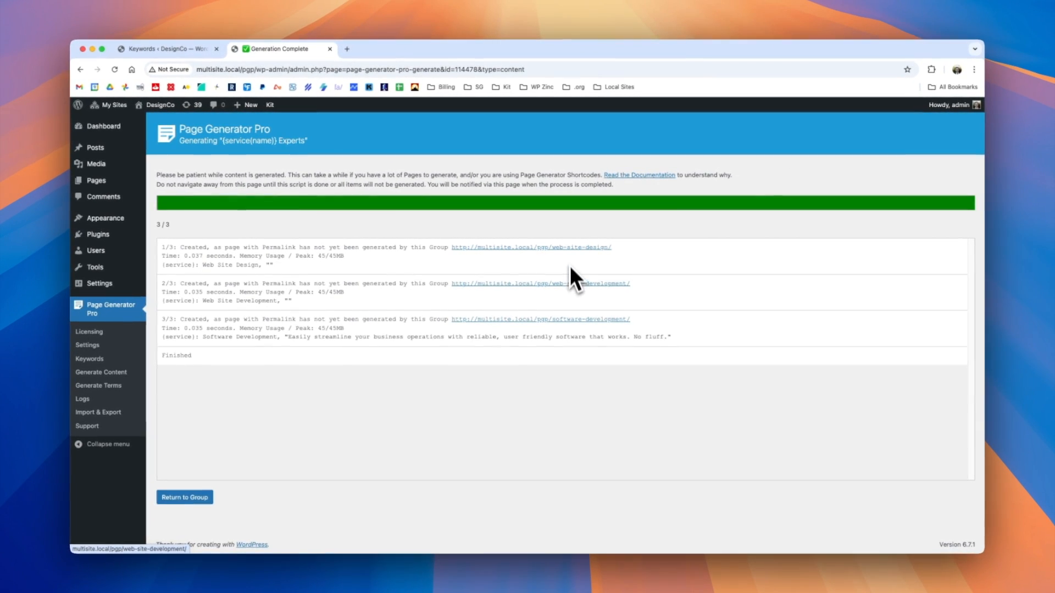
{"action": "left_click", "coordinate": [570, 248], "text": "super"}
{"action": "left_click", "coordinate": [571, 284], "text": "super"}
{"action": "left_click", "coordinate": [571, 320], "text": "super"}
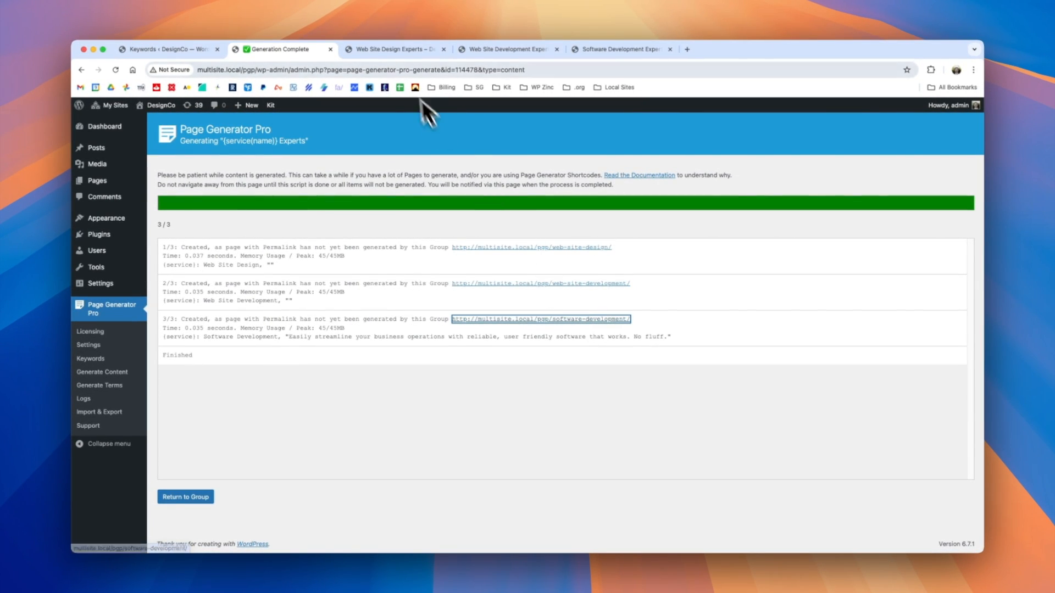
Review the headings and text of the generated Web Site Design and Web Site Development pages.
{"action": "left_click", "coordinate": [403, 51]}
{"action": "scroll", "coordinate": [648, 297], "scroll_direction": "down", "scroll_amount": 5}
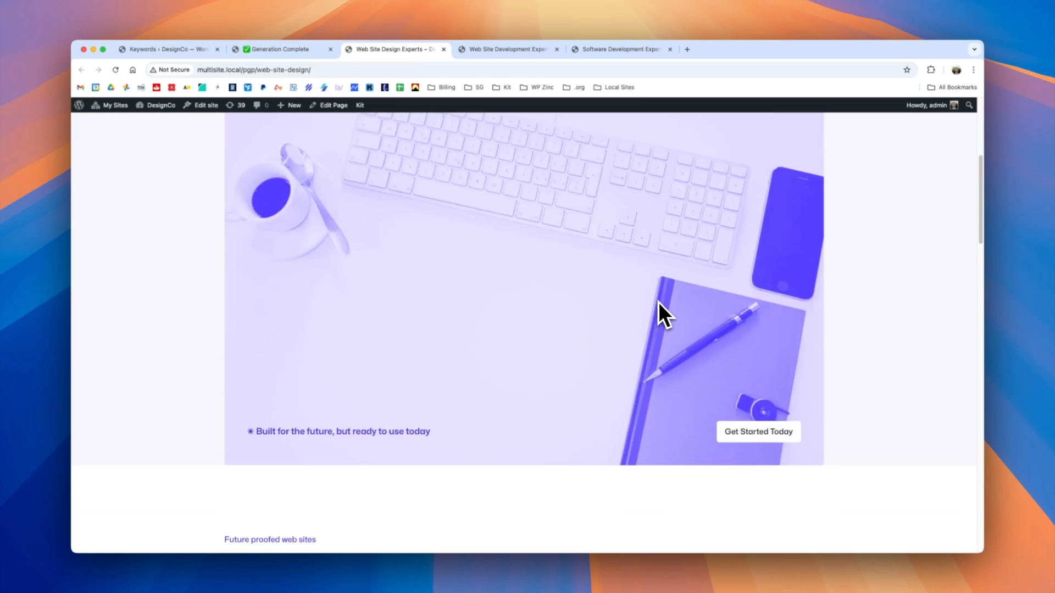
{"action": "scroll", "coordinate": [658, 302], "scroll_direction": "down", "scroll_amount": 5}
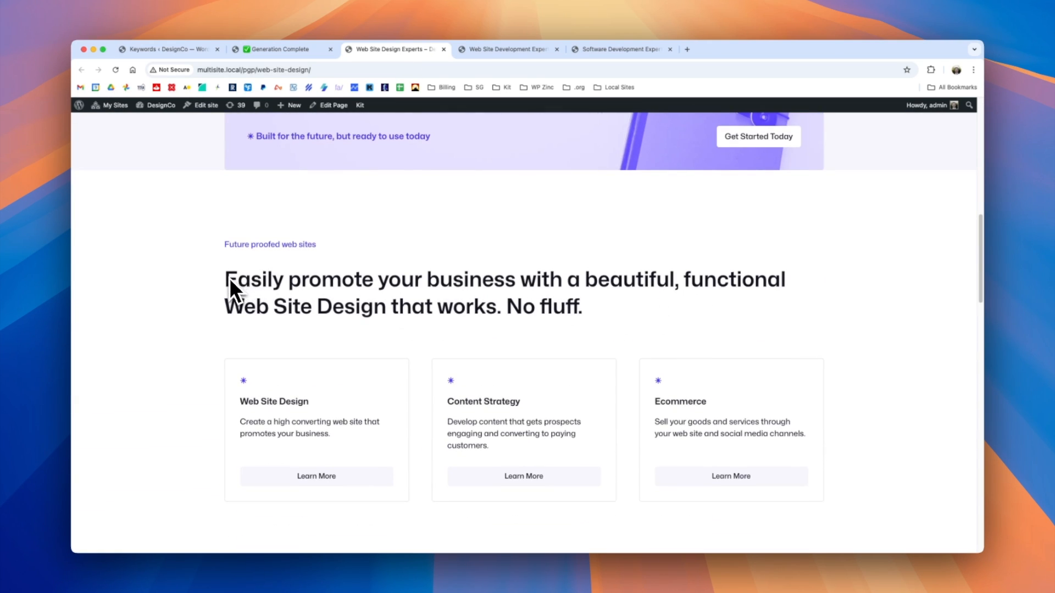
{"action": "scroll", "coordinate": [463, 297], "scroll_direction": "down", "scroll_amount": 8}
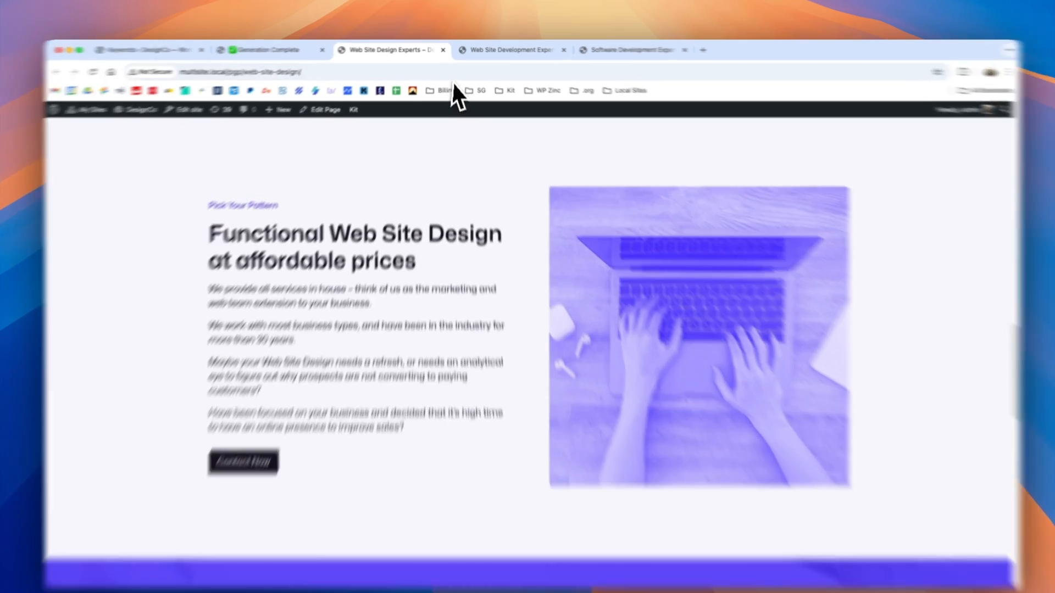
{"action": "left_click", "coordinate": [535, 50]}
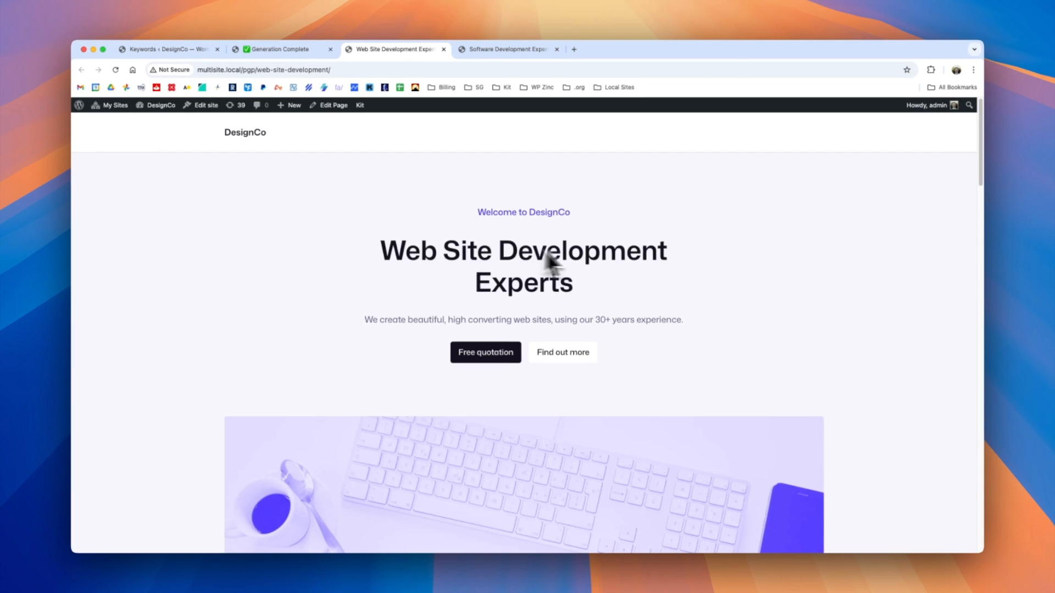
{"action": "scroll", "coordinate": [548, 261], "scroll_direction": "down", "scroll_amount": 12}
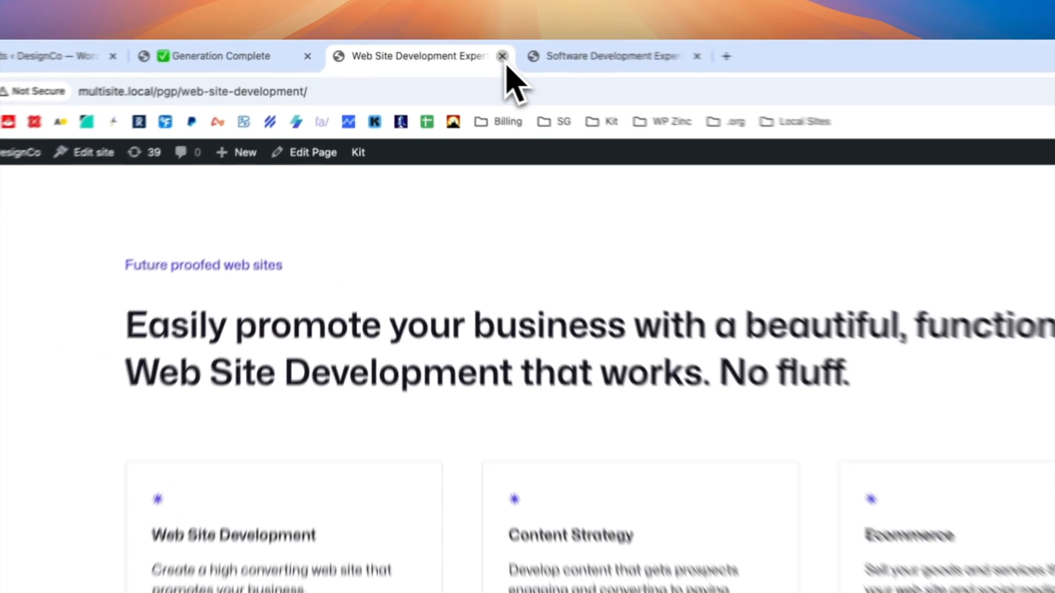
Close the Web Site Development page and check the "Future proofed web sites" headline on the Software Development page.
{"action": "left_click", "coordinate": [443, 49]}
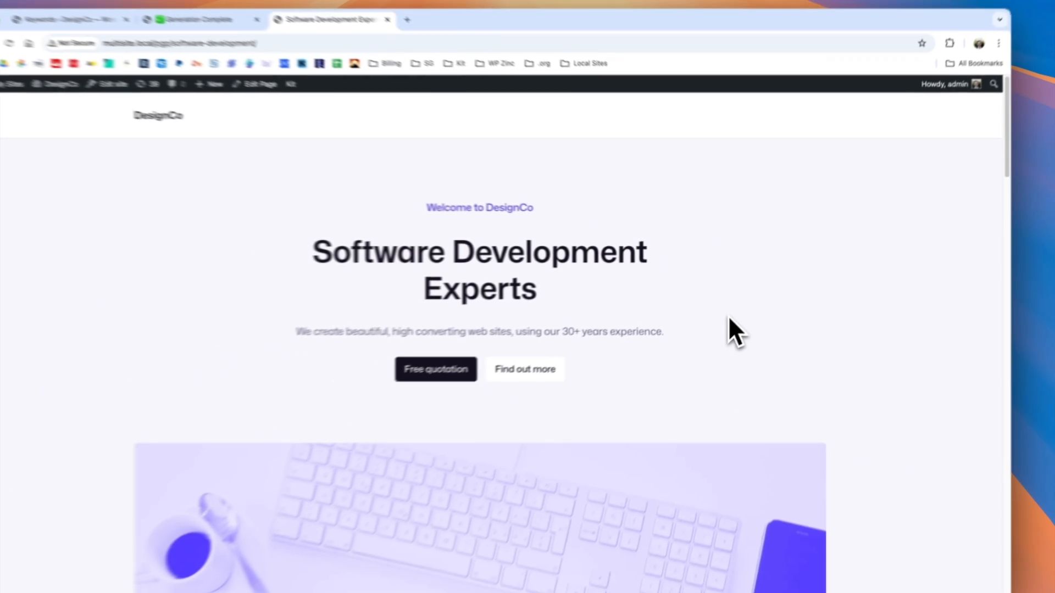
{"action": "scroll", "coordinate": [642, 310], "scroll_direction": "down", "scroll_amount": 6}
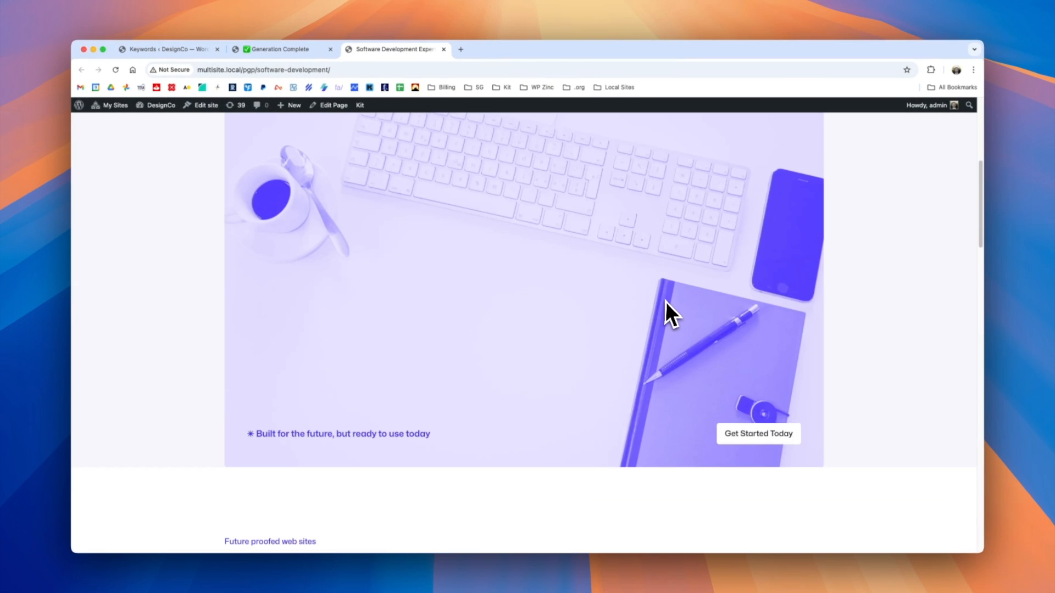
{"action": "scroll", "coordinate": [665, 301], "scroll_direction": "down", "scroll_amount": 7}
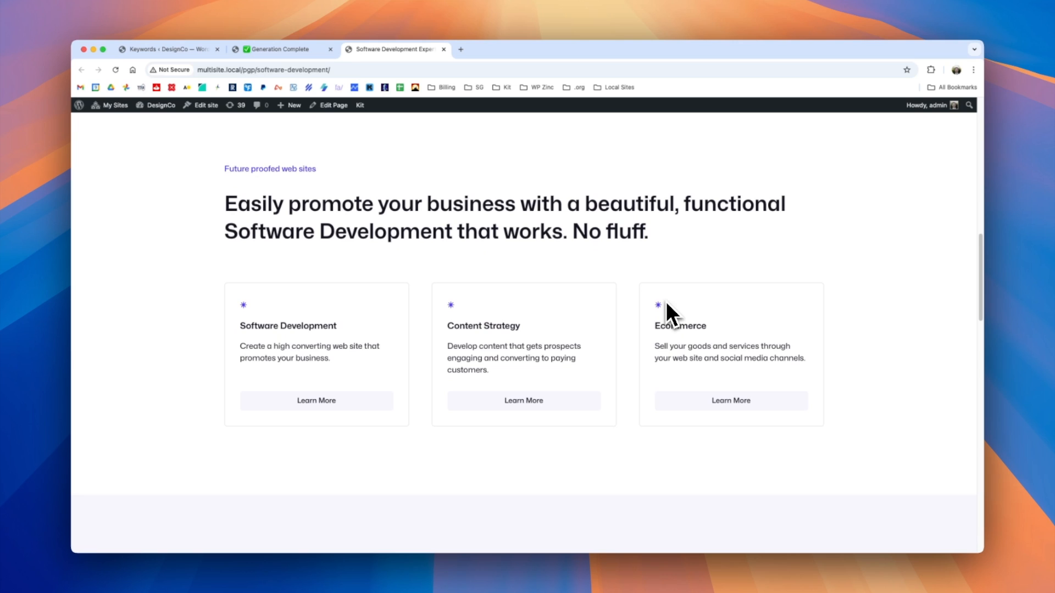
{"action": "triple_click", "coordinate": [226, 207]}
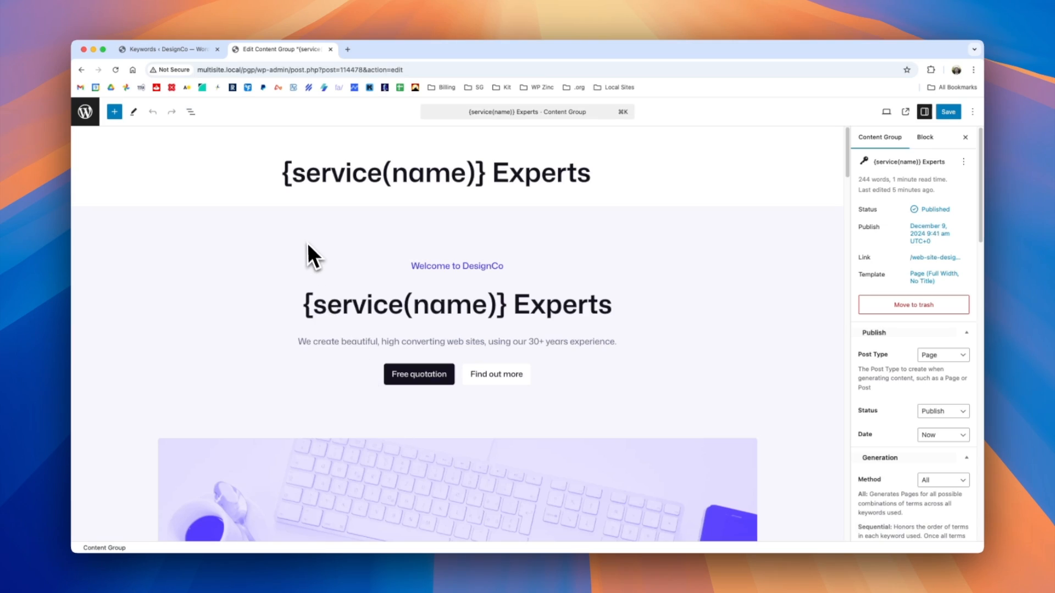
Compare the service keyword's terms with the content group's "Easily promote your business" headline, and select that headline.
{"action": "scroll", "coordinate": [306, 244], "scroll_direction": "down", "scroll_amount": 8}
{"action": "scroll", "coordinate": [306, 242], "scroll_direction": "down", "scroll_amount": 3}
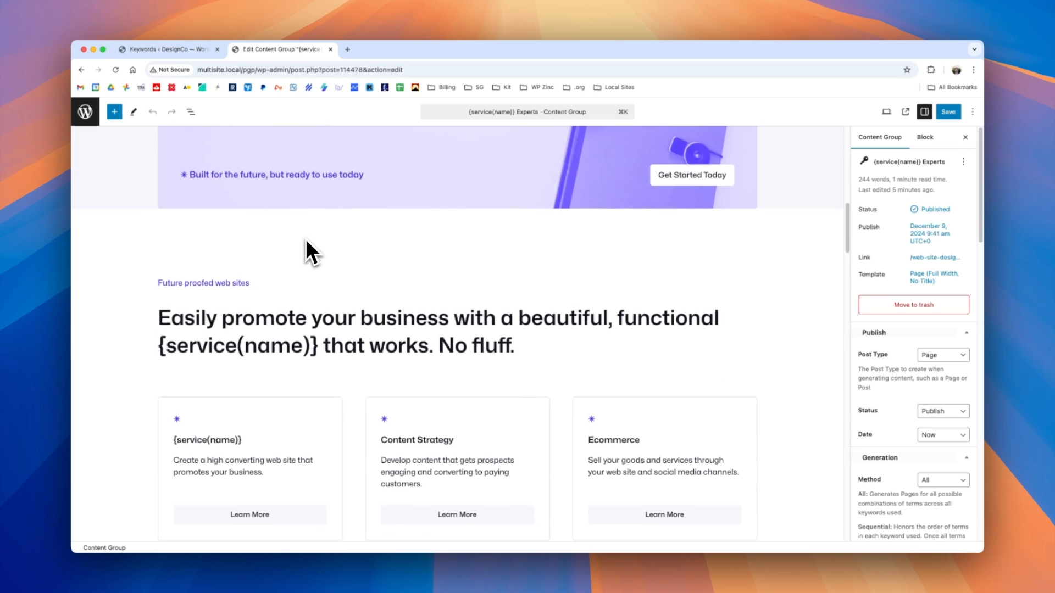
{"action": "left_click", "coordinate": [174, 51]}
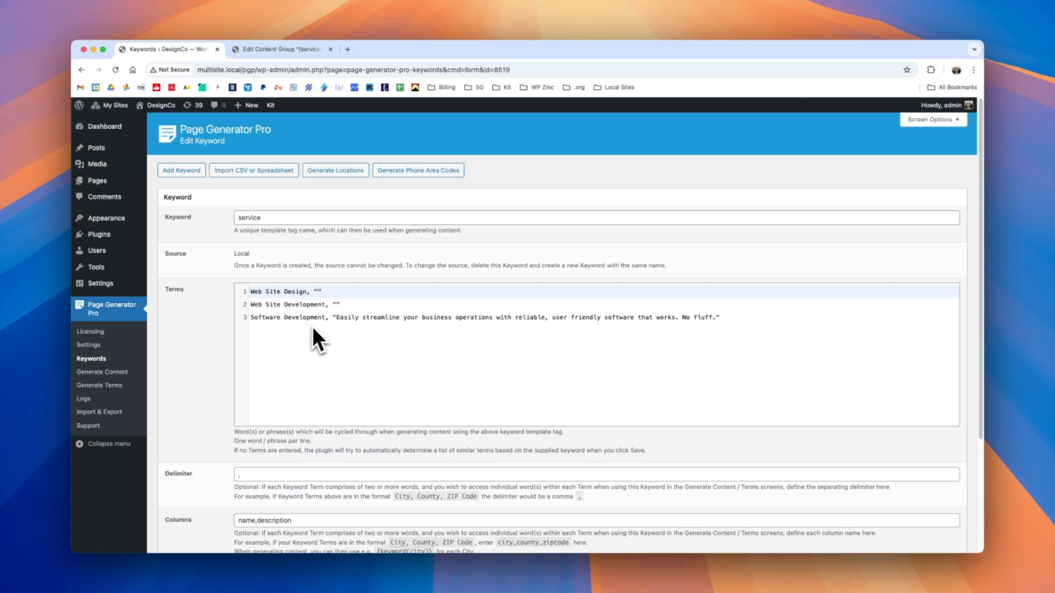
{"action": "left_click", "coordinate": [269, 51]}
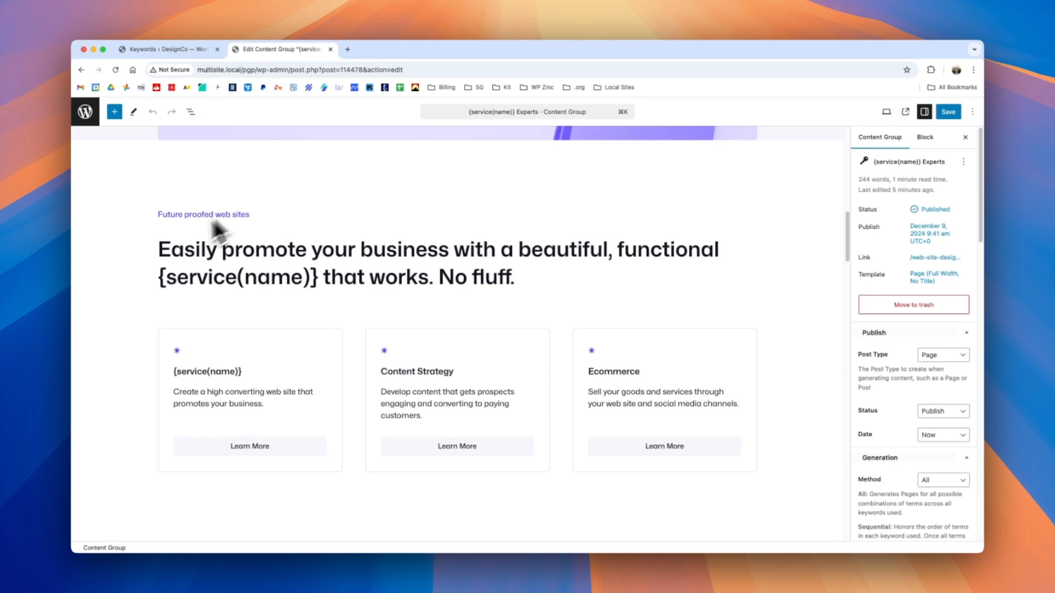
{"action": "left_click_drag", "start_coordinate": [155, 252], "coordinate": [543, 279]}
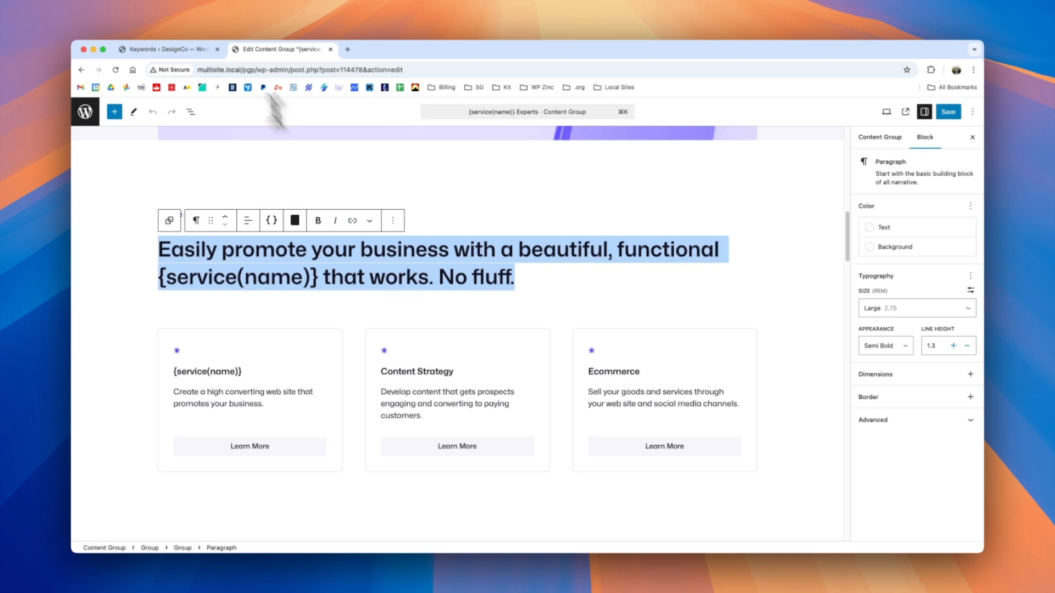
Examine the service keyword's name and description columns and the description given in the Software Development term.
{"action": "left_click", "coordinate": [165, 49]}
{"action": "left_click", "coordinate": [352, 318]}
{"action": "left_click_drag", "start_coordinate": [336, 317], "coordinate": [716, 318]}
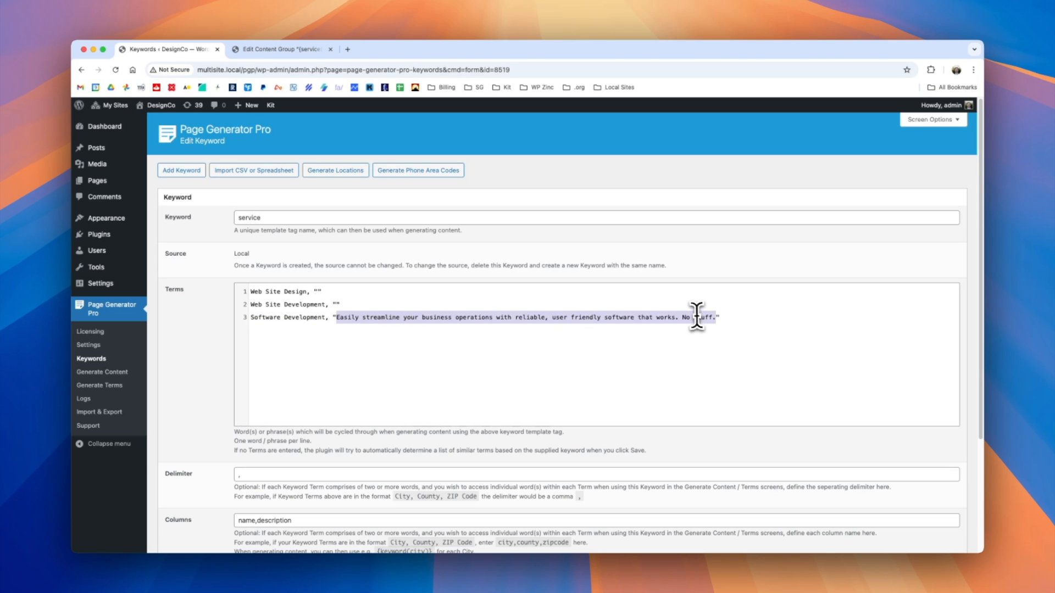
{"action": "scroll", "coordinate": [383, 337], "scroll_direction": "down", "scroll_amount": 1}
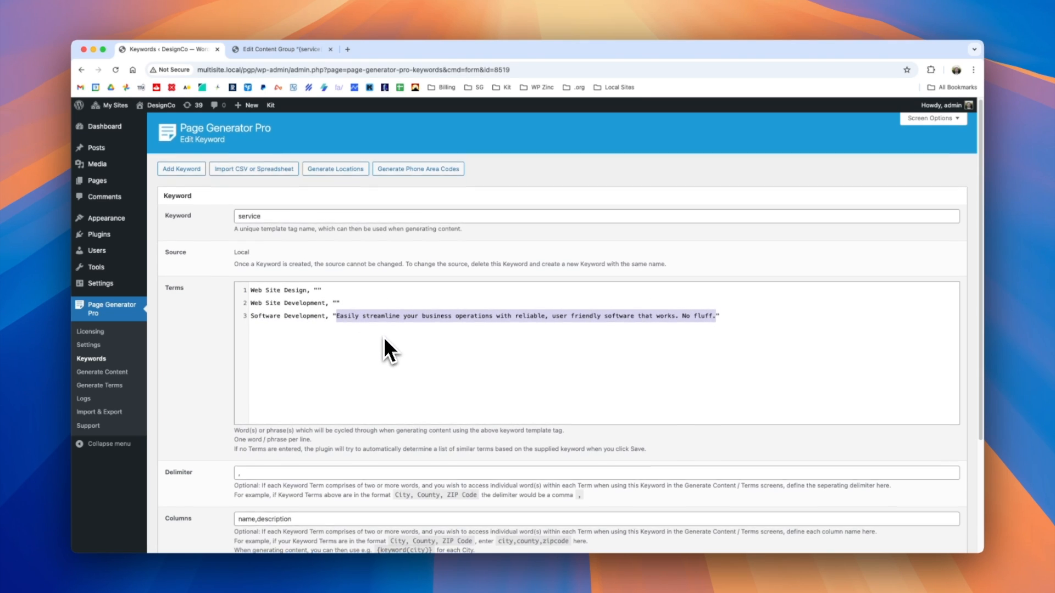
{"action": "left_click", "coordinate": [284, 515]}
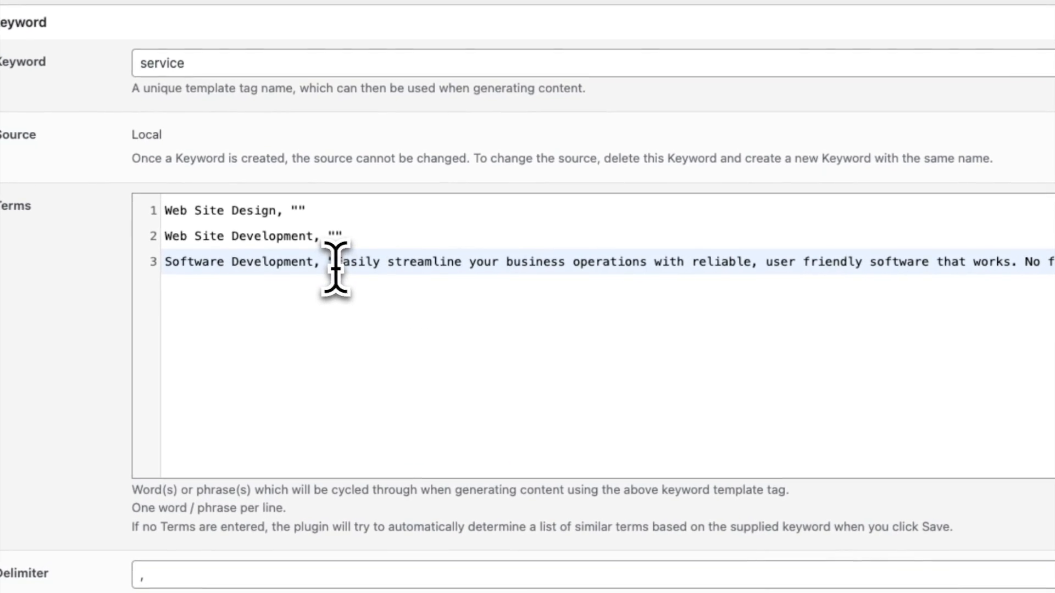
{"action": "left_click_drag", "start_coordinate": [336, 292], "coordinate": [872, 292]}
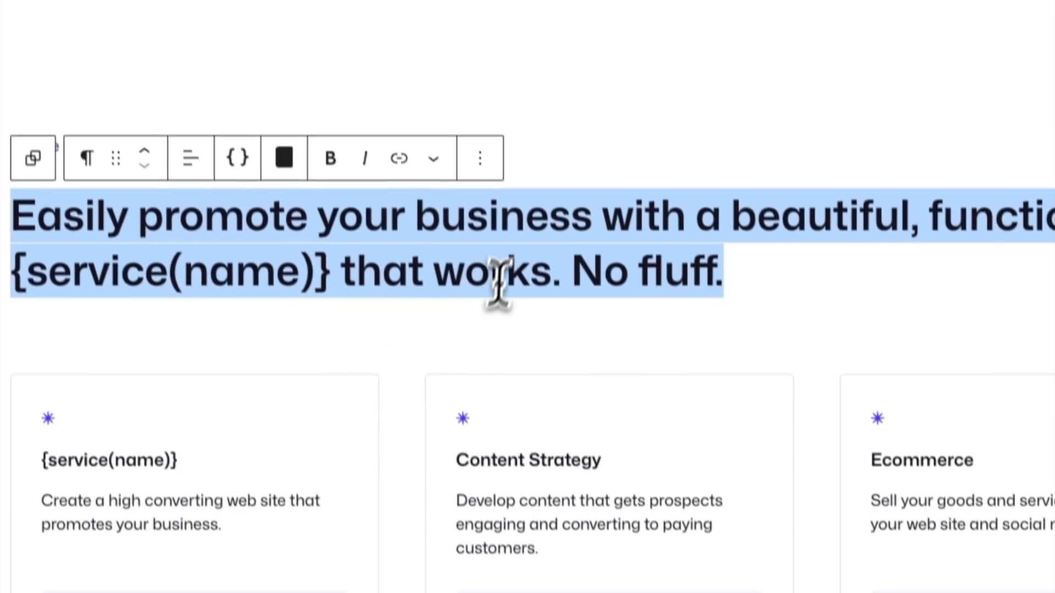
Replace the content group's "Easily promote your business" headline with {service(description)} and save the group.
{"action": "left_click", "coordinate": [499, 282]}
{"action": "left_click_drag", "start_coordinate": [722, 280], "coordinate": [15, 225]}
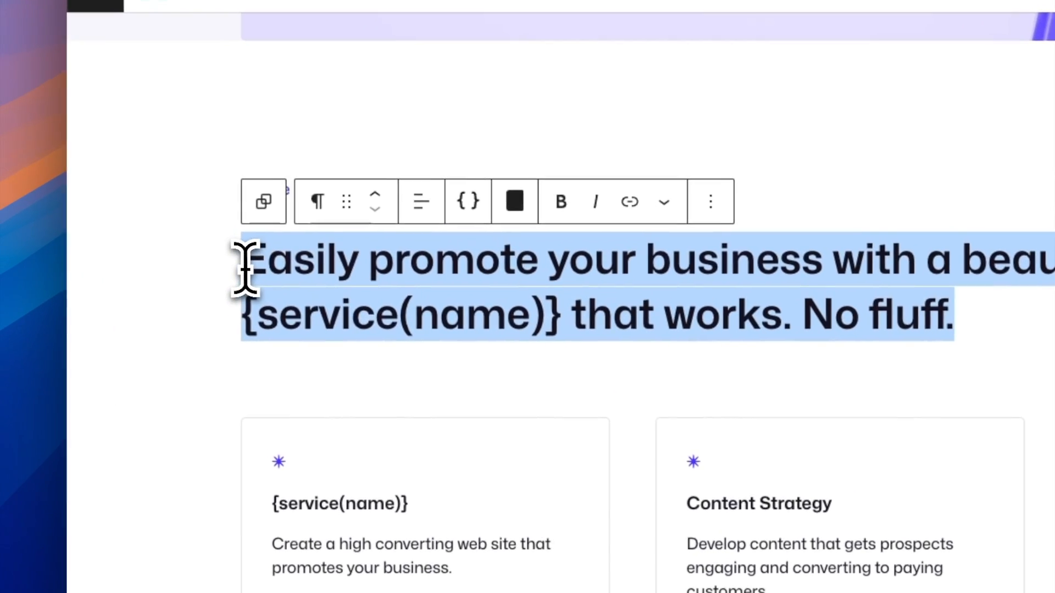
{"action": "key", "text": "BackSpace"}
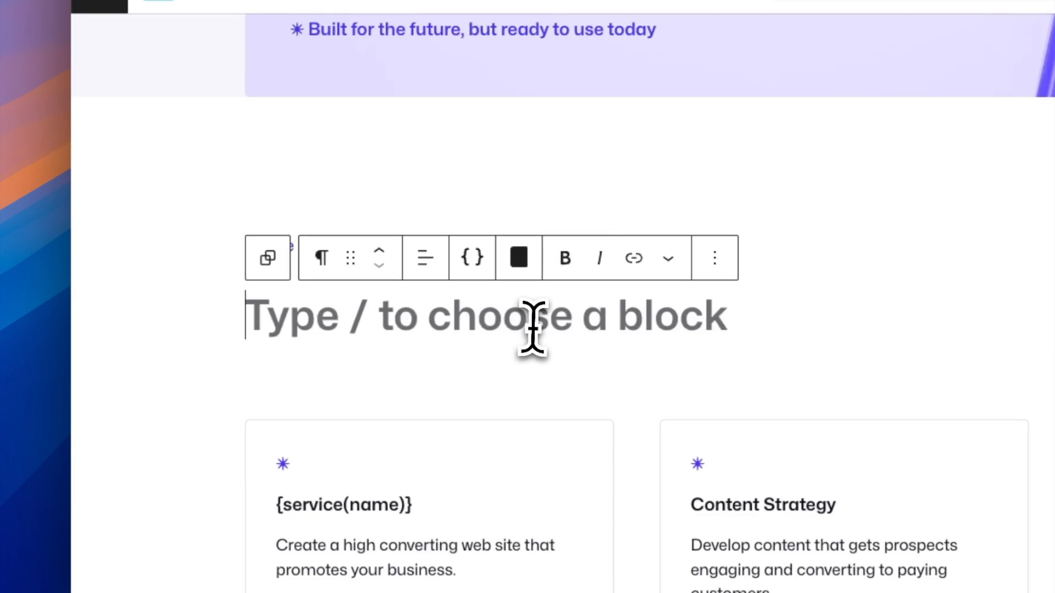
{"action": "type", "text": "{ser"}
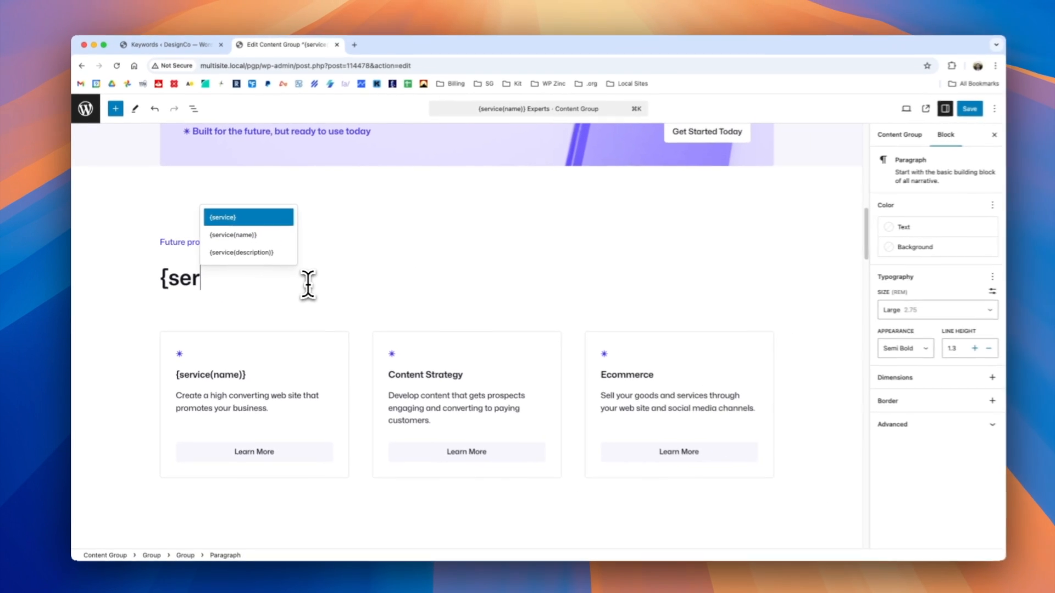
{"action": "left_click", "coordinate": [257, 253]}
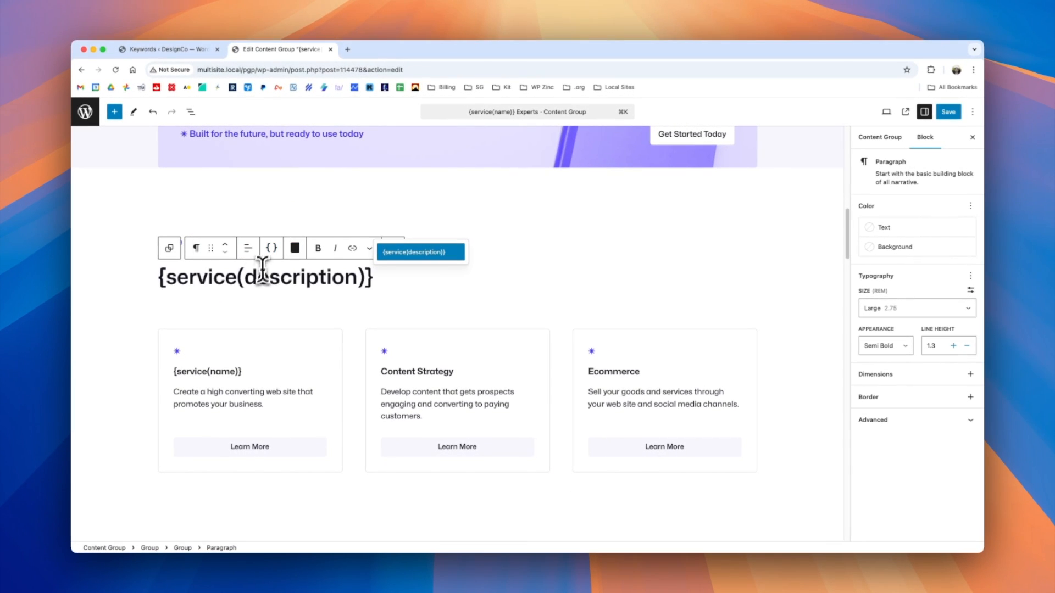
{"action": "left_click", "coordinate": [402, 282]}
{"action": "left_click", "coordinate": [953, 113]}
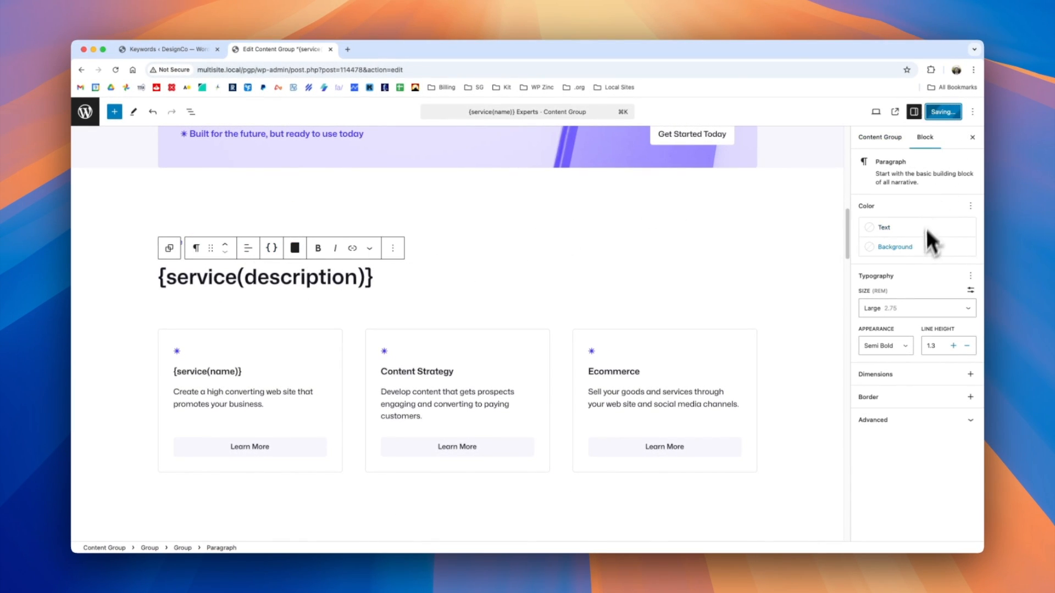
Generate all pages again via the browser and view the headline on the Software Development page.
{"action": "left_click", "coordinate": [879, 137]}
{"action": "scroll", "coordinate": [891, 407], "scroll_direction": "down", "scroll_amount": 10}
{"action": "left_click", "coordinate": [918, 446]}
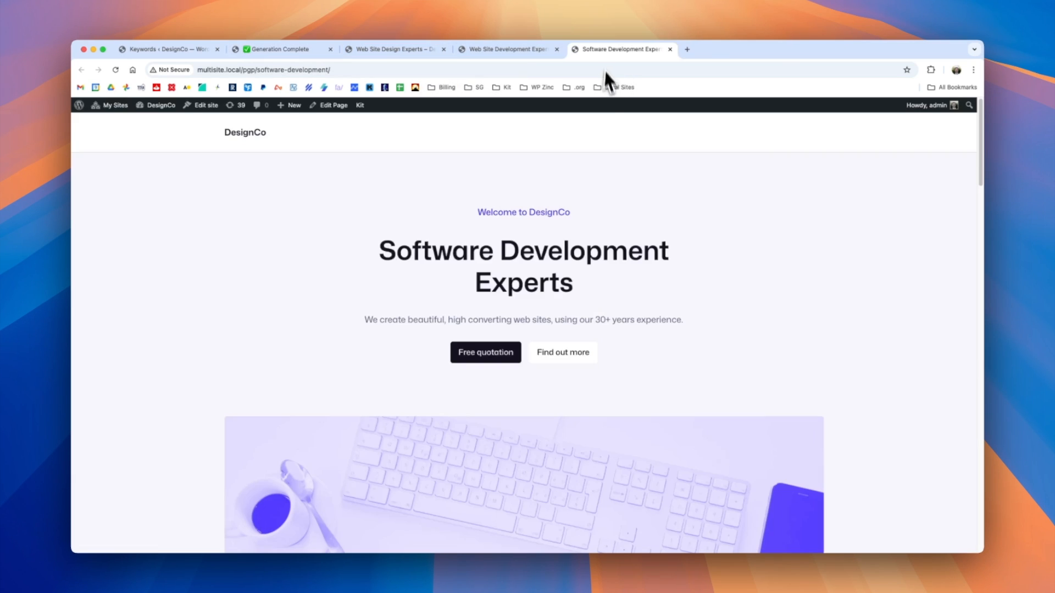
{"action": "scroll", "coordinate": [591, 410], "scroll_direction": "down", "scroll_amount": 10}
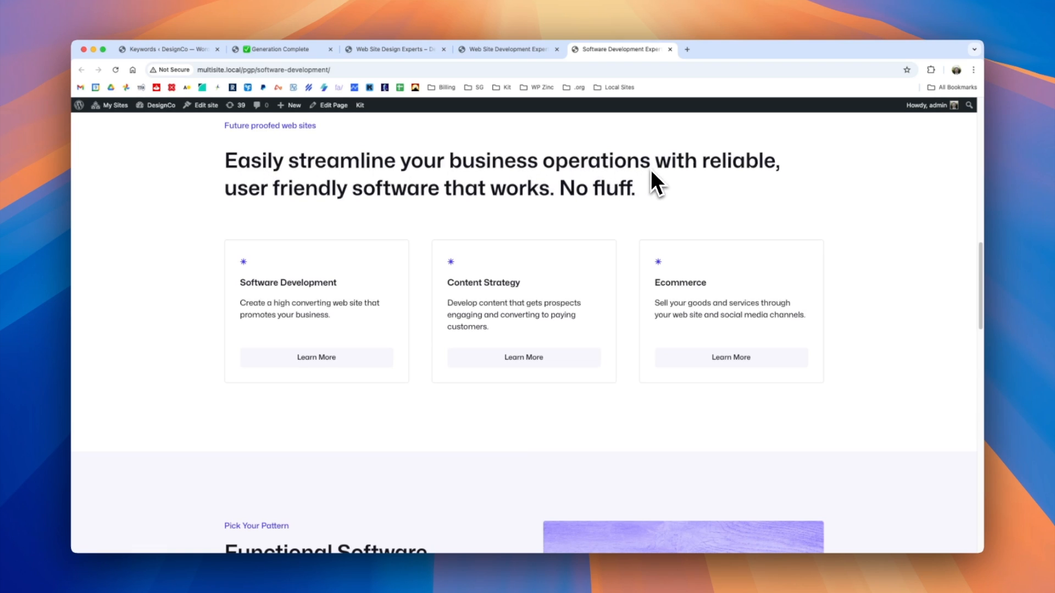
Check the "Future proofed web sites" section on the Web Site Development and Web Site Design pages.
{"action": "left_click", "coordinate": [509, 50]}
{"action": "scroll", "coordinate": [545, 368], "scroll_direction": "down", "scroll_amount": 10}
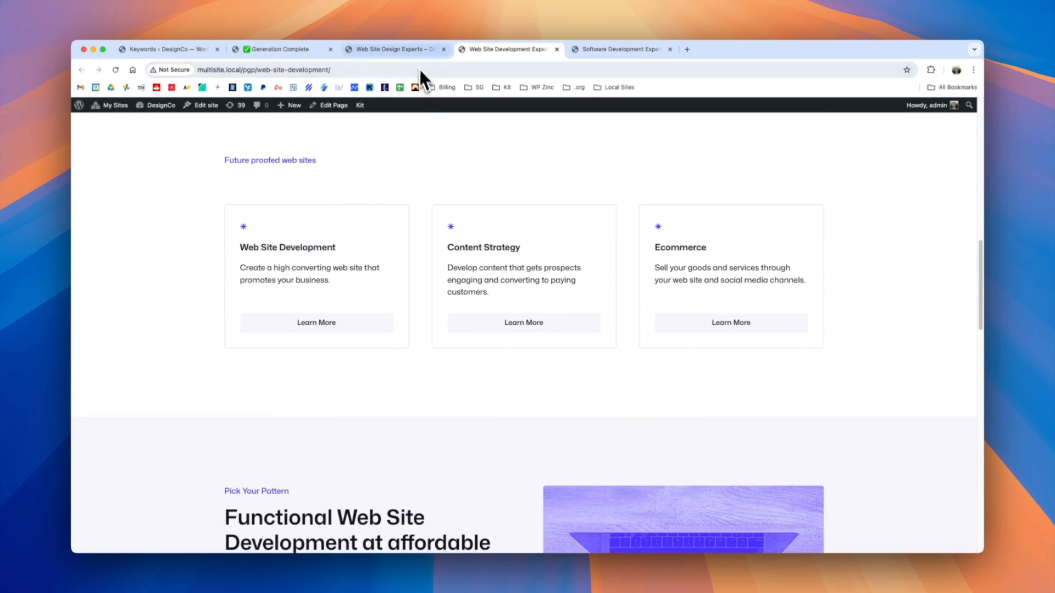
{"action": "left_click", "coordinate": [401, 49]}
{"action": "scroll", "coordinate": [470, 278], "scroll_direction": "down", "scroll_amount": 5}
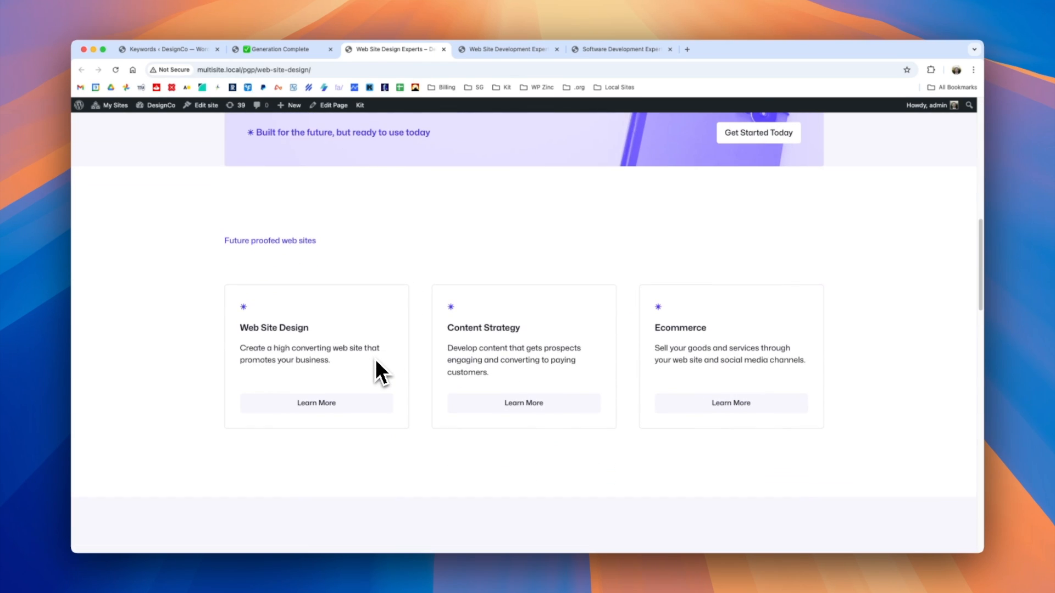
Close the three generated pages and return to the content group from the generation results.
{"action": "left_click", "coordinate": [443, 49]}
{"action": "left_click", "coordinate": [443, 50]}
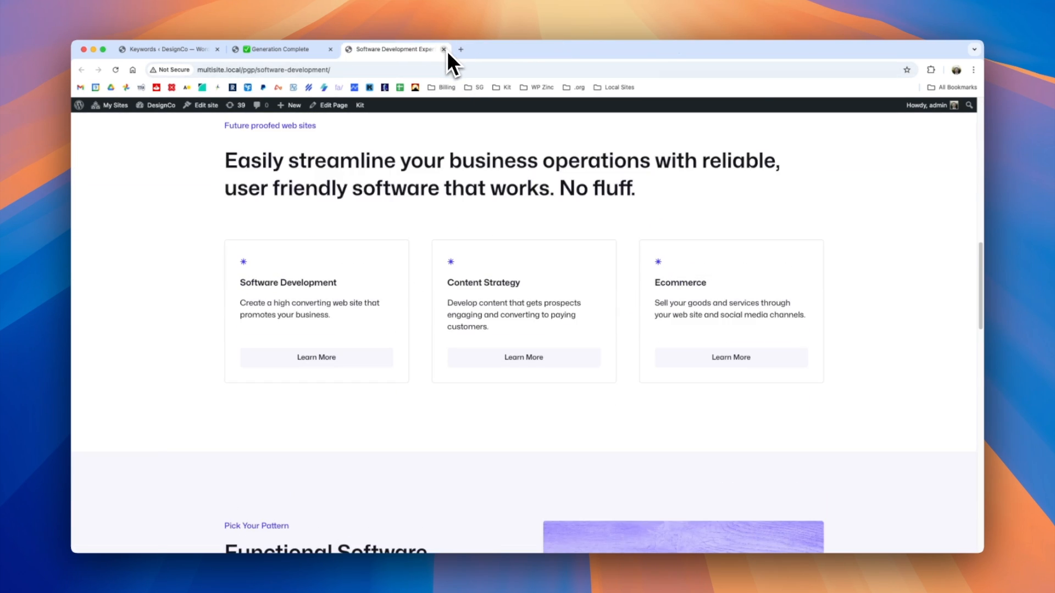
{"action": "left_click", "coordinate": [443, 49]}
{"action": "left_click", "coordinate": [278, 51]}
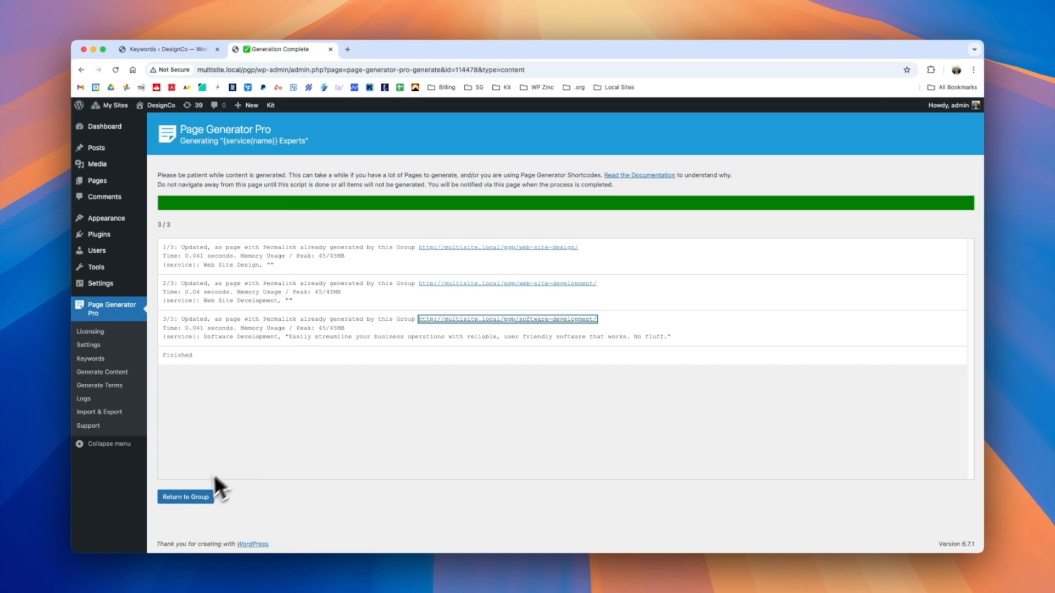
{"action": "left_click", "coordinate": [209, 496]}
{"action": "scroll", "coordinate": [341, 429], "scroll_direction": "down", "scroll_amount": 1}
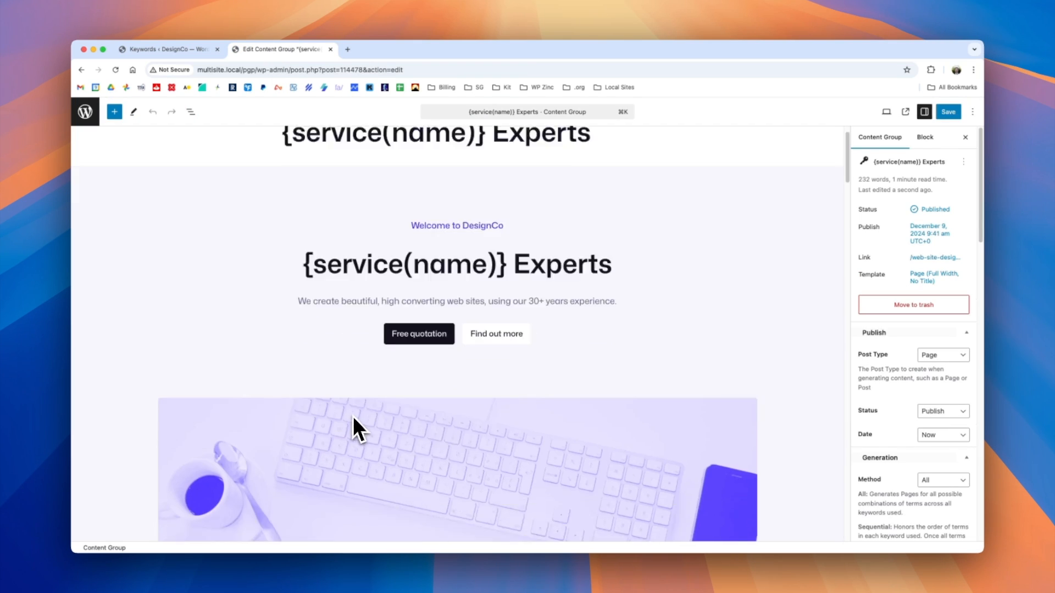
{"action": "scroll", "coordinate": [353, 417], "scroll_direction": "down", "scroll_amount": 5}
{"action": "left_click_drag", "start_coordinate": [372, 317], "coordinate": [158, 318]}
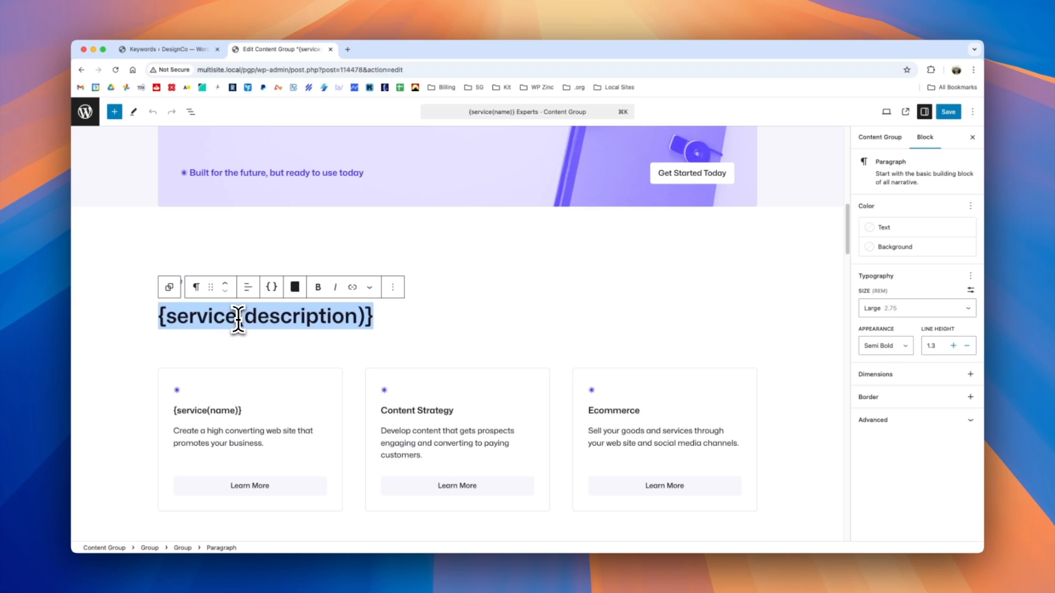
{"action": "type", "text": "@if({service(description)}){service(description)}@elseEasily promote your business with a beautiful, functional {service(name)} that works. No fluff.@endif"}
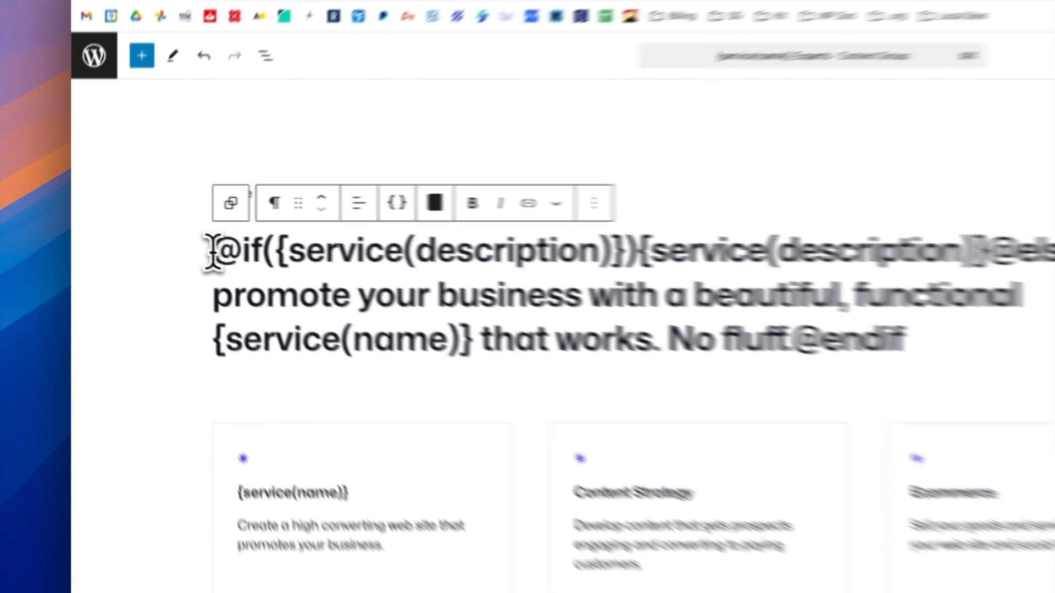
{"action": "left_click_drag", "start_coordinate": [158, 231], "coordinate": [180, 232]}
{"action": "left_click_drag", "start_coordinate": [289, 261], "coordinate": [298, 261]}
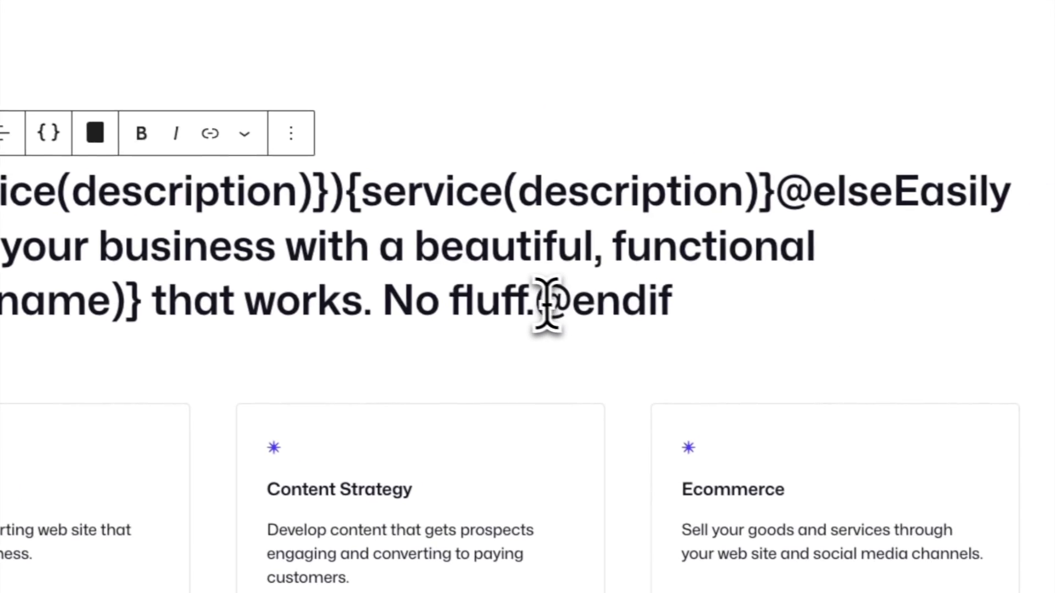
{"action": "left_click_drag", "start_coordinate": [958, 371], "coordinate": [1030, 372]}
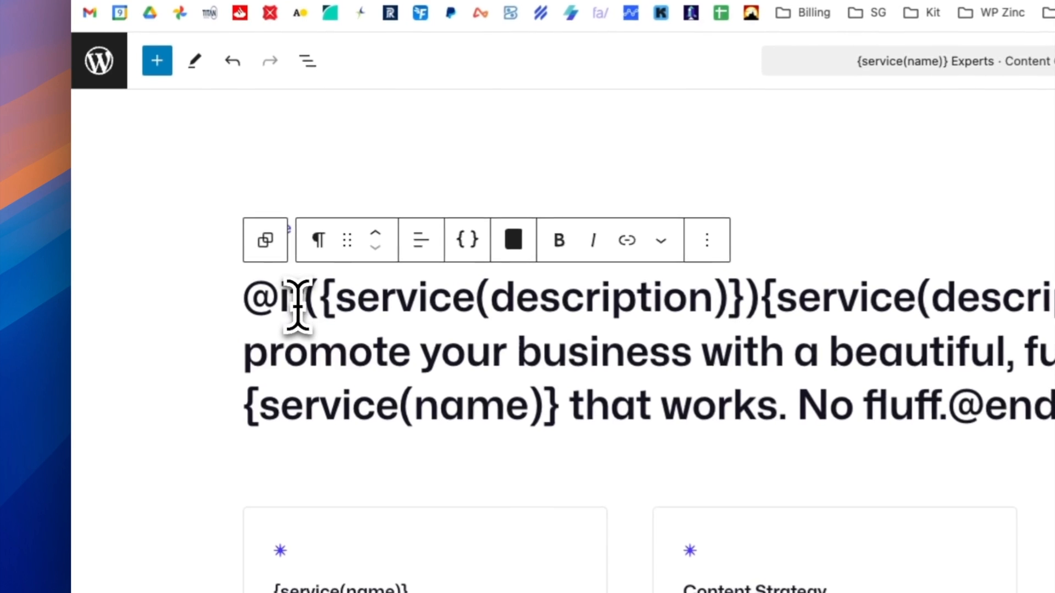
{"action": "left_click_drag", "start_coordinate": [195, 231], "coordinate": [315, 233]}
{"action": "left_click_drag", "start_coordinate": [561, 302], "coordinate": [750, 299]}
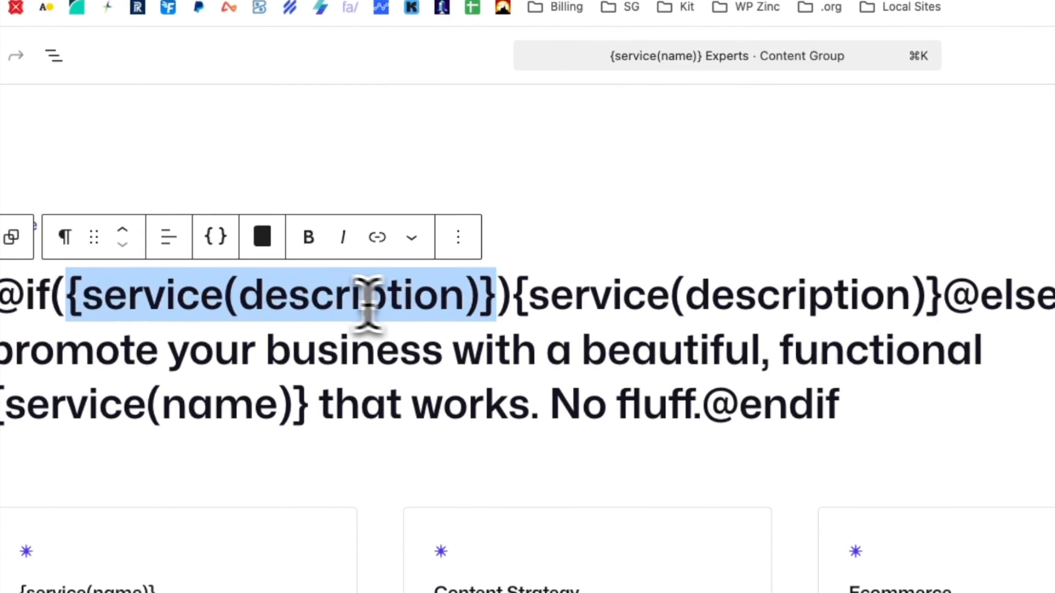
{"action": "left_click_drag", "start_coordinate": [513, 299], "coordinate": [936, 290]}
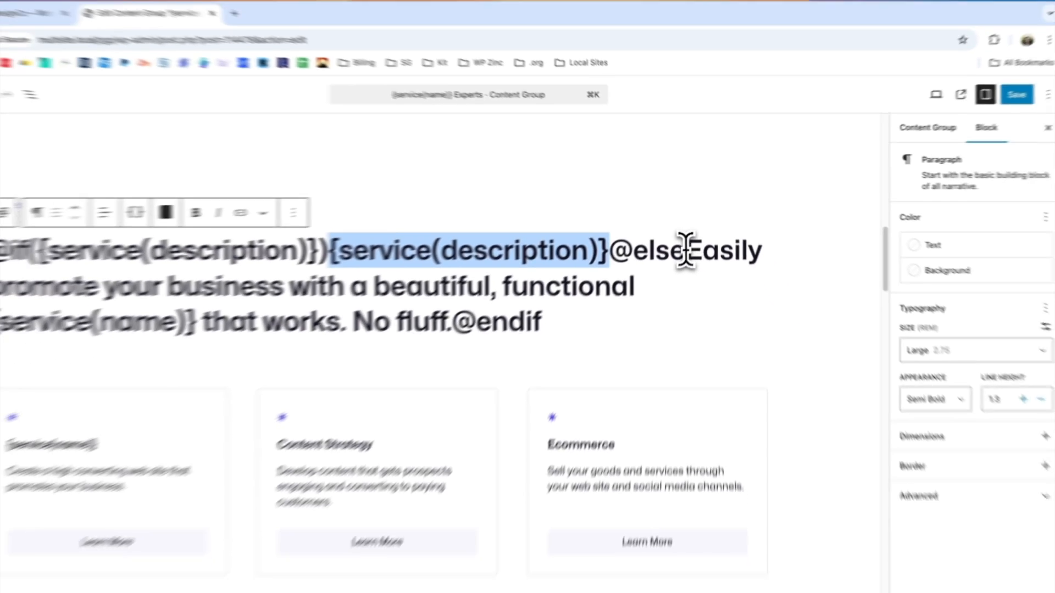
{"action": "left_click_drag", "start_coordinate": [685, 249], "coordinate": [476, 321]}
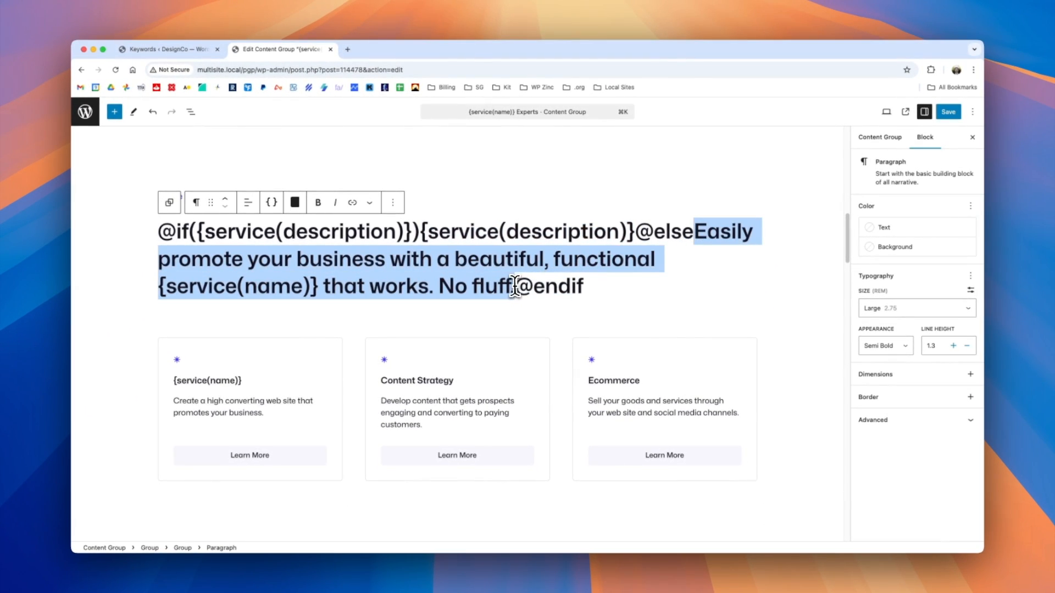
{"action": "left_click_drag", "start_coordinate": [515, 287], "coordinate": [517, 286]}
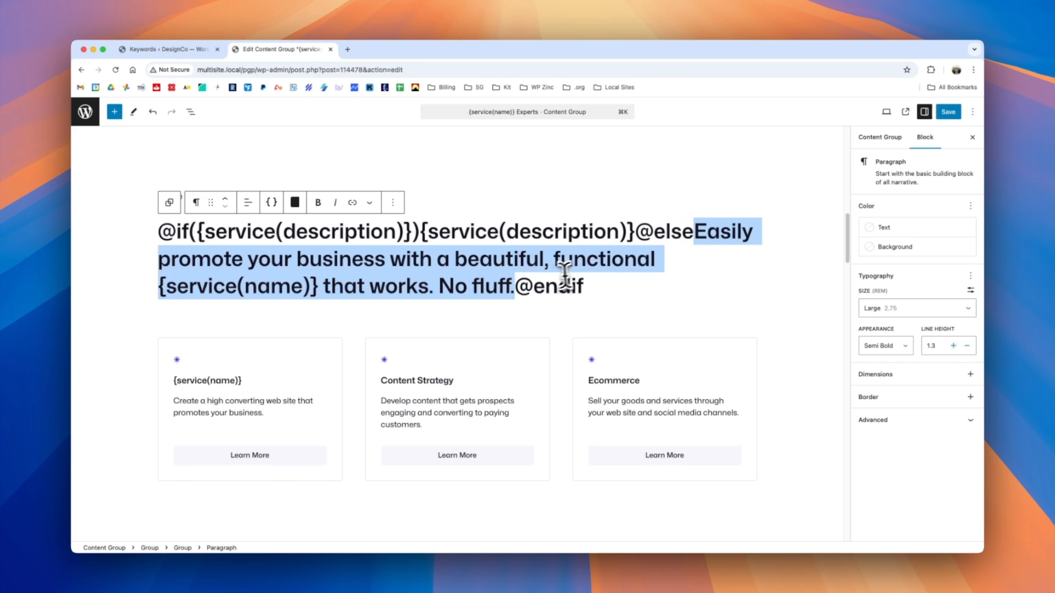
{"action": "left_click", "coordinate": [584, 290]}
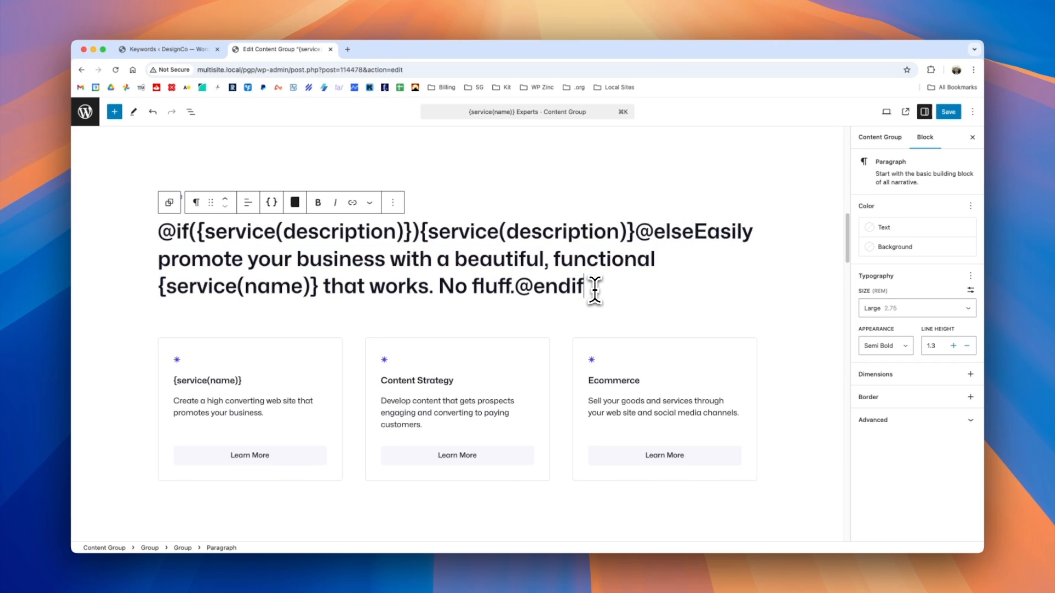
Save the content group and generate all its pages via the browser.
{"action": "left_click", "coordinate": [948, 112]}
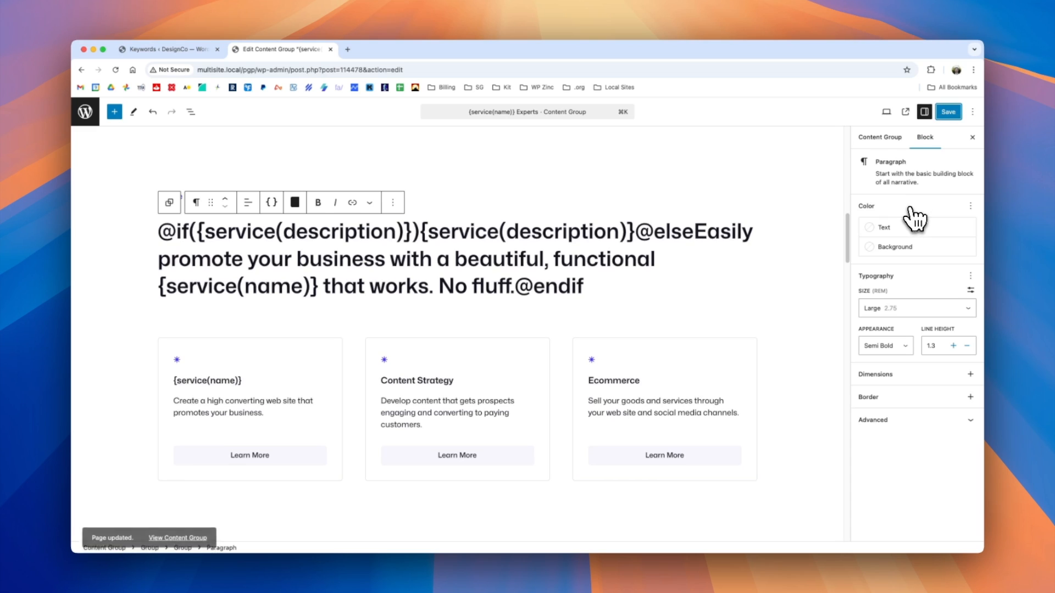
{"action": "left_click", "coordinate": [881, 138]}
{"action": "scroll", "coordinate": [896, 399], "scroll_direction": "down", "scroll_amount": 2}
{"action": "scroll", "coordinate": [895, 398], "scroll_direction": "down", "scroll_amount": 10}
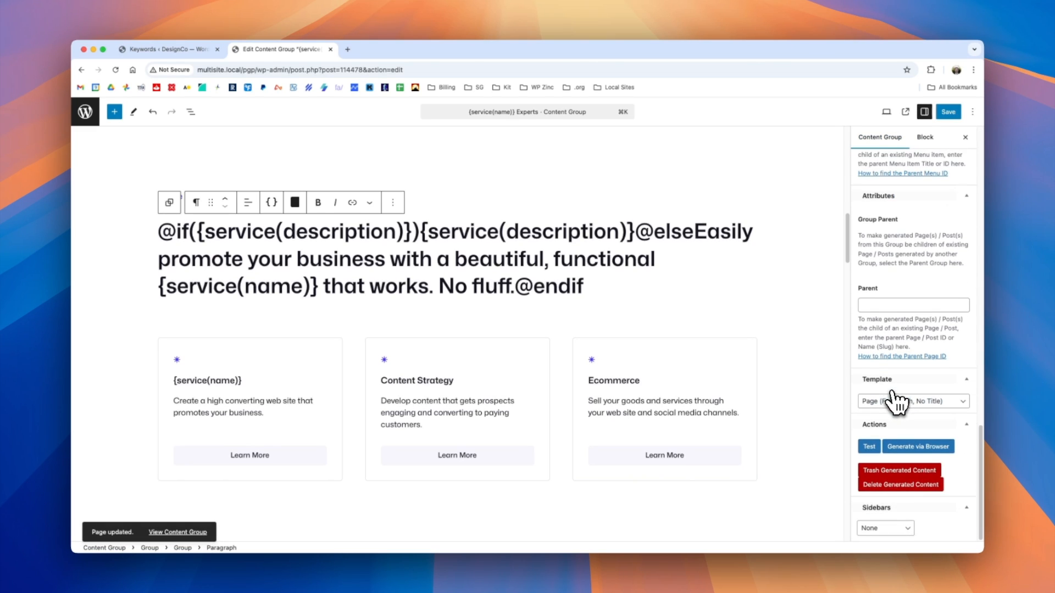
{"action": "left_click", "coordinate": [917, 446]}
{"action": "left_click", "coordinate": [608, 131]}
Open the three generated pages and check the "Future proofed web sites" headline on the Web Site Design page.
{"action": "left_click", "coordinate": [574, 247], "text": "super"}
{"action": "left_click", "coordinate": [576, 284], "text": "super"}
{"action": "left_click", "coordinate": [579, 319], "text": "super"}
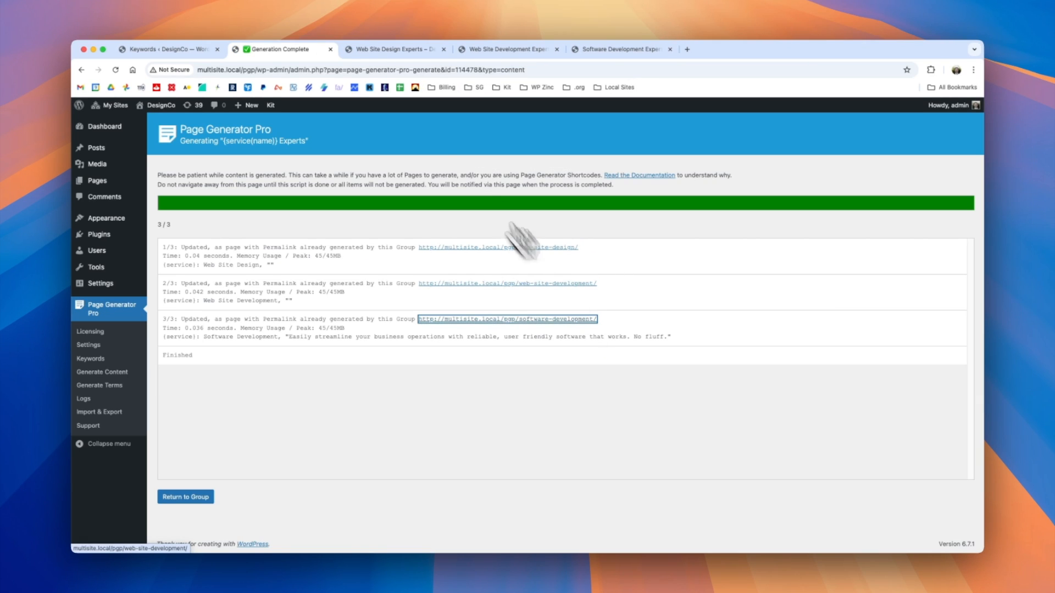
{"action": "left_click", "coordinate": [380, 49]}
{"action": "scroll", "coordinate": [460, 329], "scroll_direction": "down", "scroll_amount": 5}
{"action": "scroll", "coordinate": [462, 336], "scroll_direction": "down", "scroll_amount": 6}
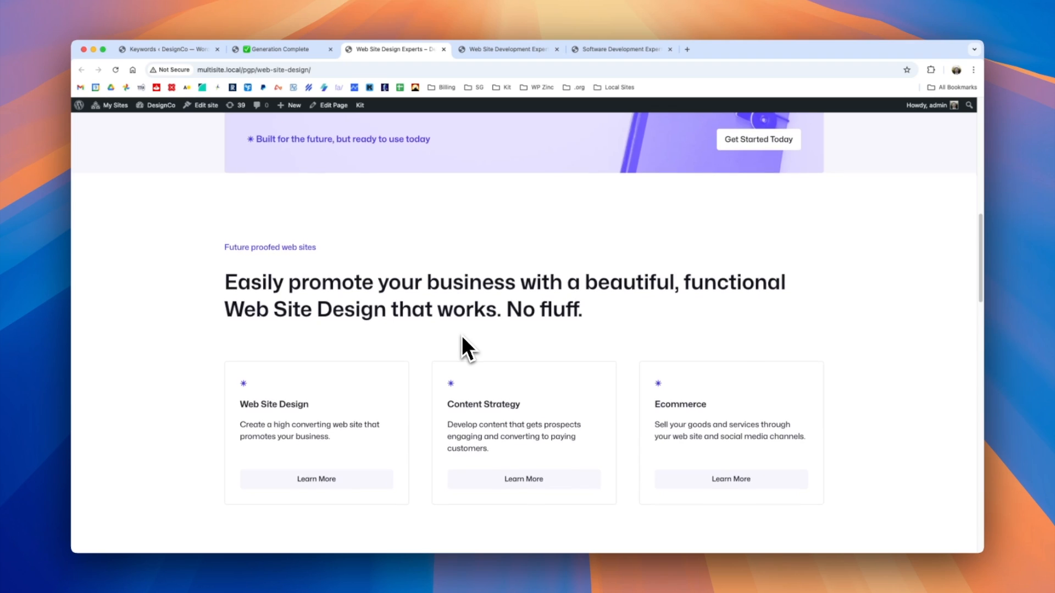
{"action": "left_click_drag", "start_coordinate": [229, 261], "coordinate": [585, 291]}
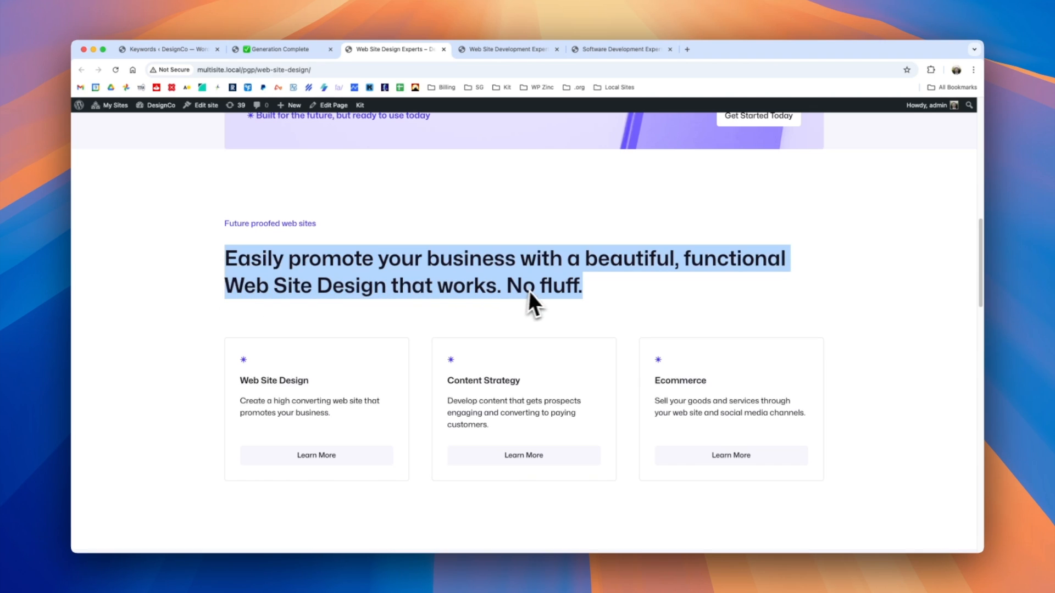
Check the "Future proofed web sites" headline on the Web Site Development page.
{"action": "left_click", "coordinate": [508, 49]}
{"action": "scroll", "coordinate": [492, 286], "scroll_direction": "down", "scroll_amount": 3}
{"action": "scroll", "coordinate": [493, 285], "scroll_direction": "down", "scroll_amount": 10}
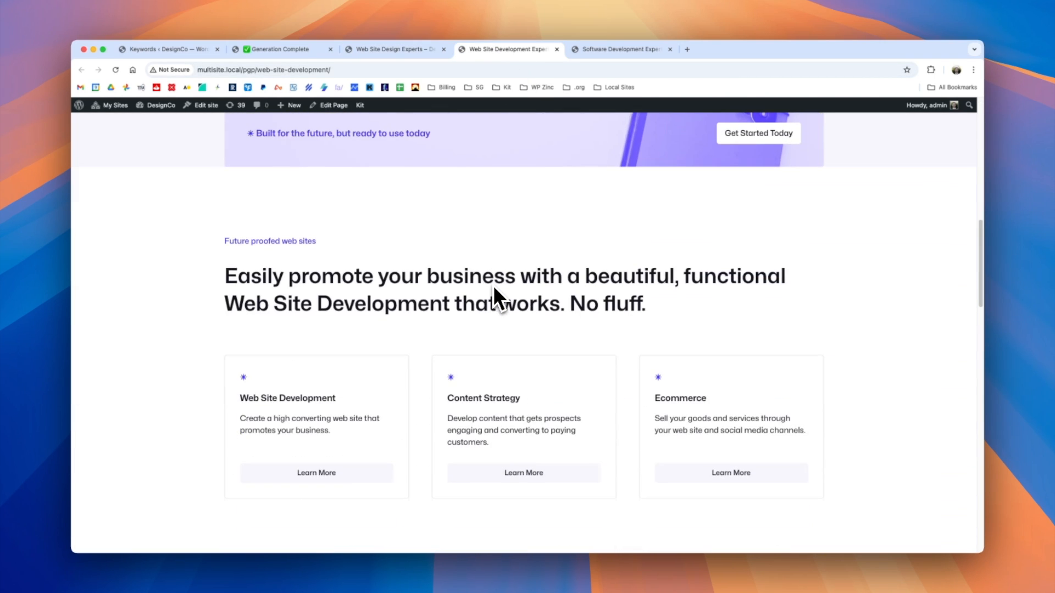
{"action": "left_click_drag", "start_coordinate": [223, 304], "coordinate": [448, 295]}
{"action": "left_click", "coordinate": [325, 52]}
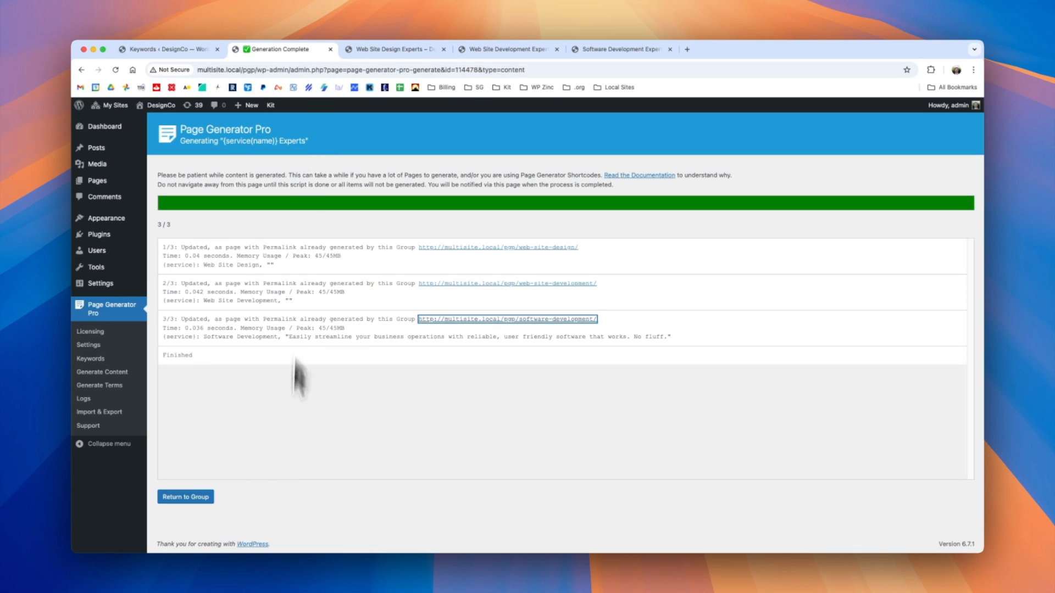
{"action": "left_click", "coordinate": [208, 497]}
{"action": "scroll", "coordinate": [349, 408], "scroll_direction": "down", "scroll_amount": 10}
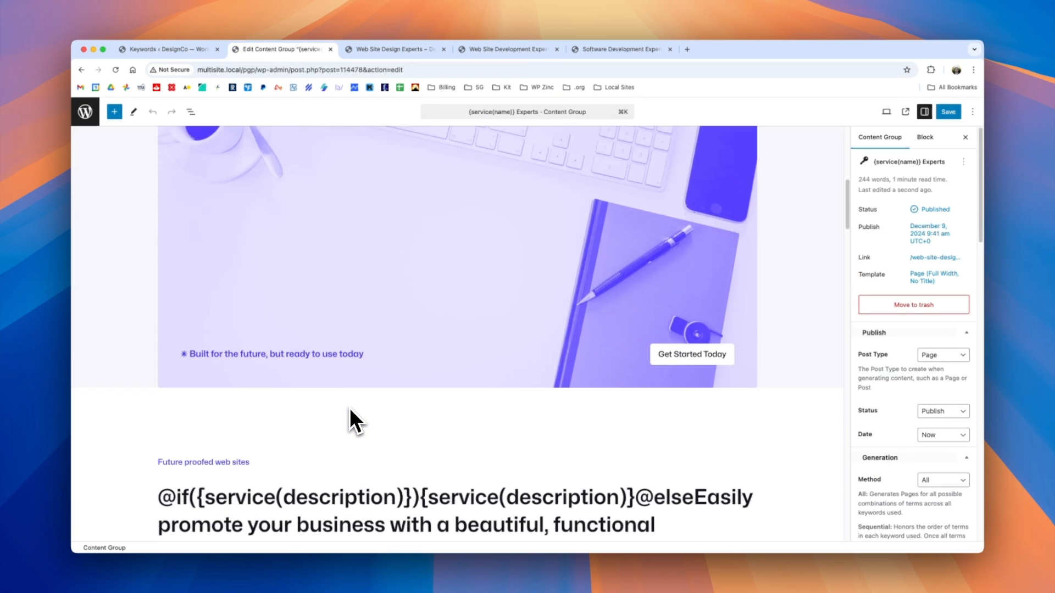
{"action": "left_click_drag", "start_coordinate": [160, 380], "coordinate": [319, 380]}
{"action": "left_click_drag", "start_coordinate": [693, 324], "coordinate": [513, 380]}
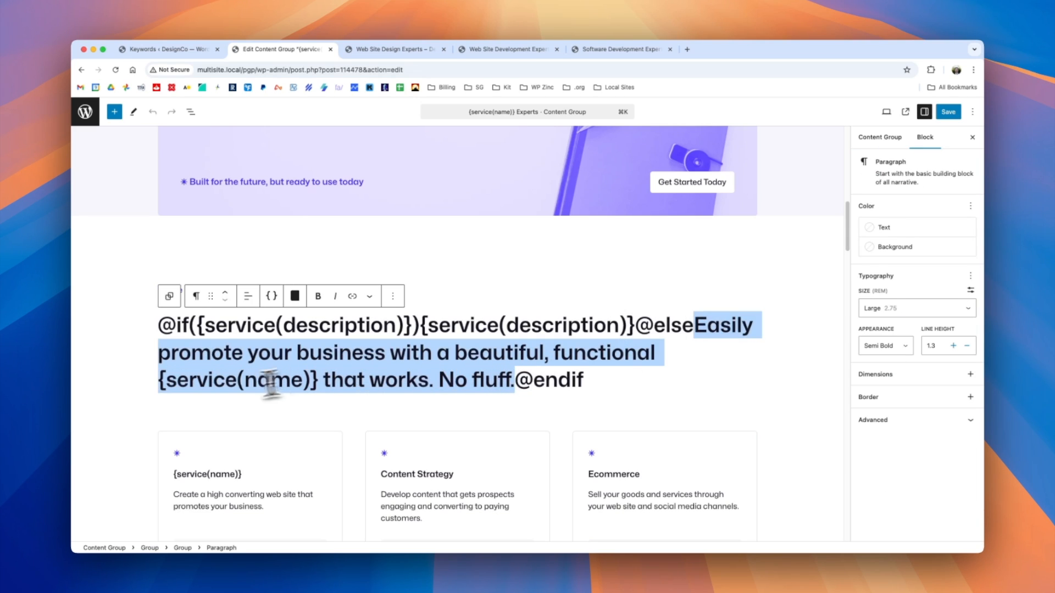
Compare the Software Development page's headline with that service's description in the service keyword's terms.
{"action": "left_click", "coordinate": [601, 49]}
{"action": "scroll", "coordinate": [586, 280], "scroll_direction": "down", "scroll_amount": 3}
{"action": "scroll", "coordinate": [586, 281], "scroll_direction": "down", "scroll_amount": 10}
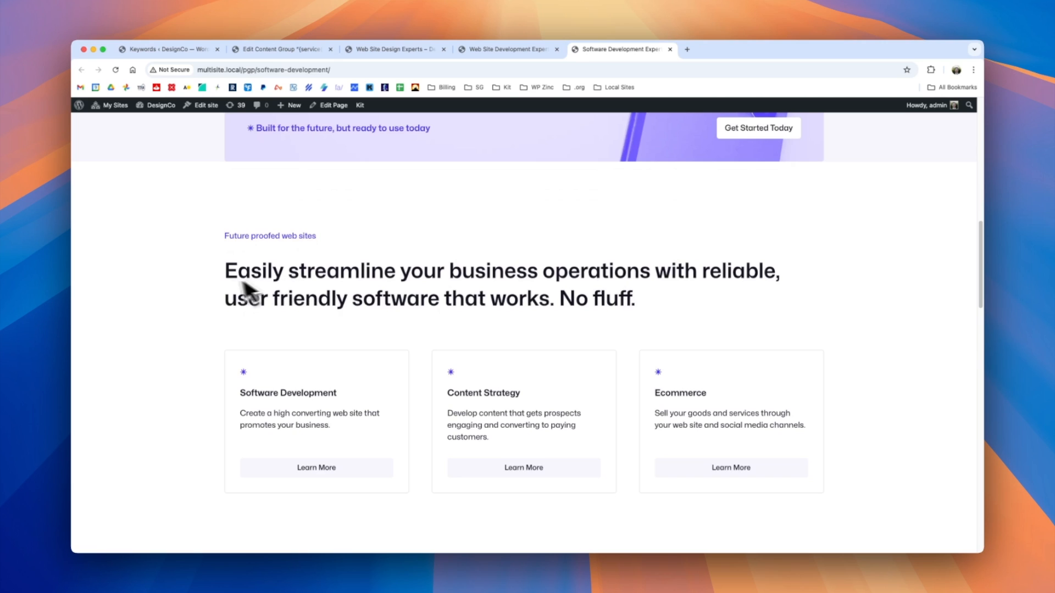
{"action": "left_click_drag", "start_coordinate": [228, 272], "coordinate": [651, 299]}
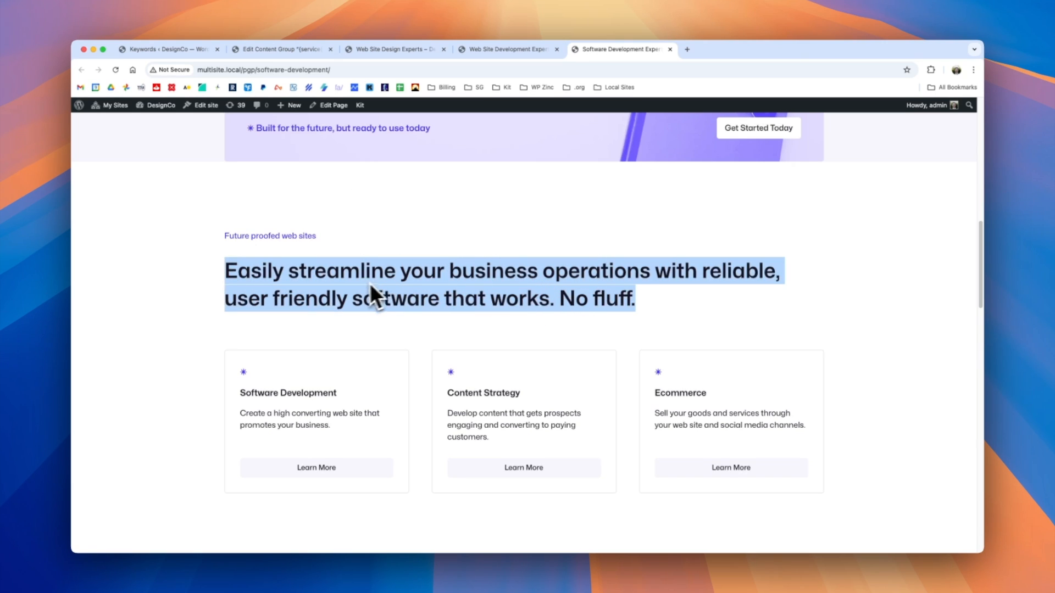
{"action": "left_click", "coordinate": [193, 50]}
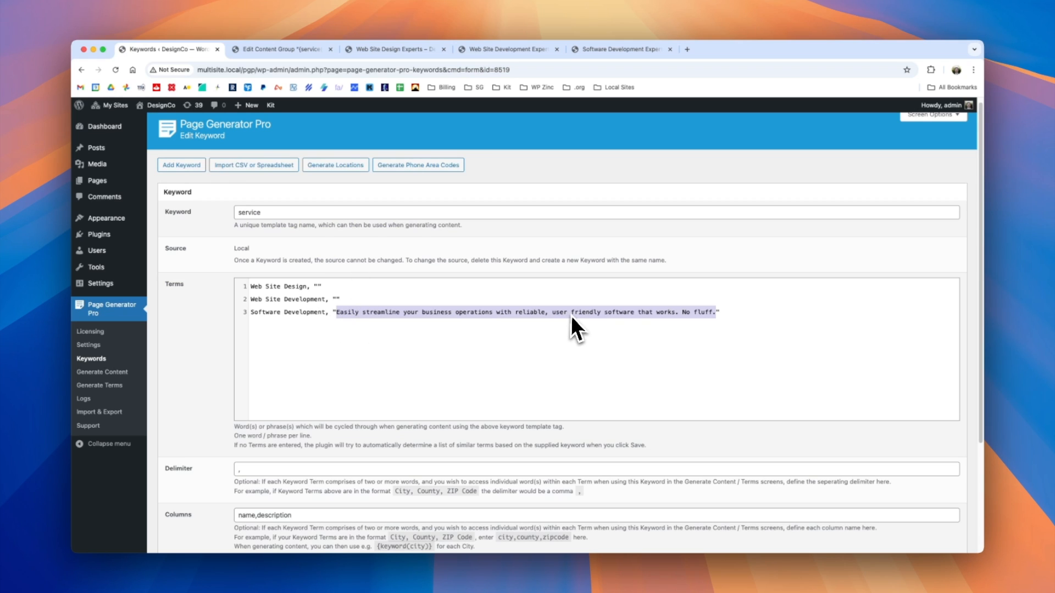
{"action": "left_click", "coordinate": [297, 50]}
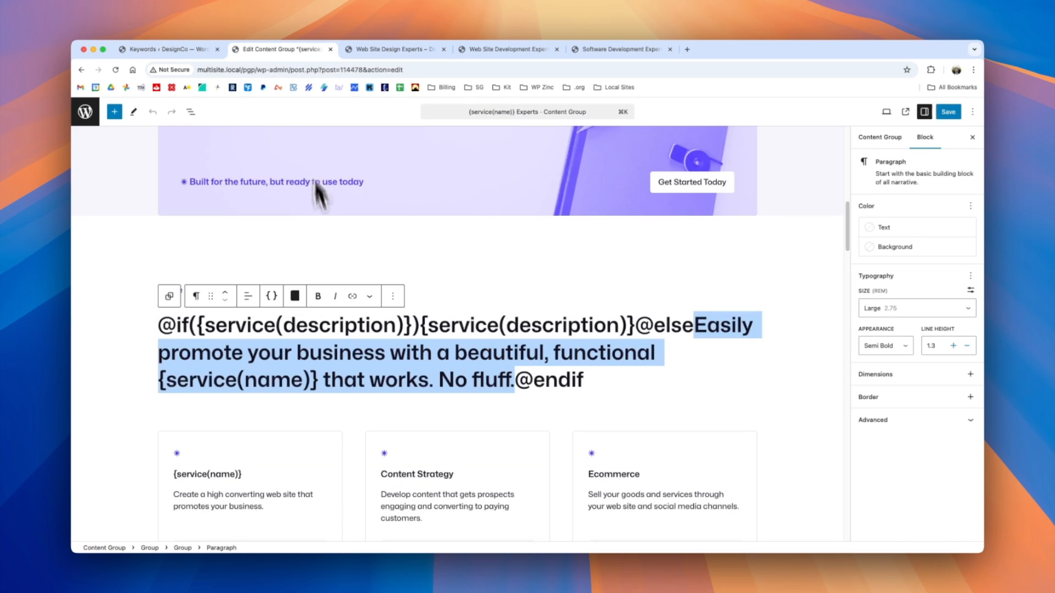
{"action": "left_click", "coordinate": [159, 327]}
{"action": "left_click_drag", "start_coordinate": [160, 328], "coordinate": [419, 325]}
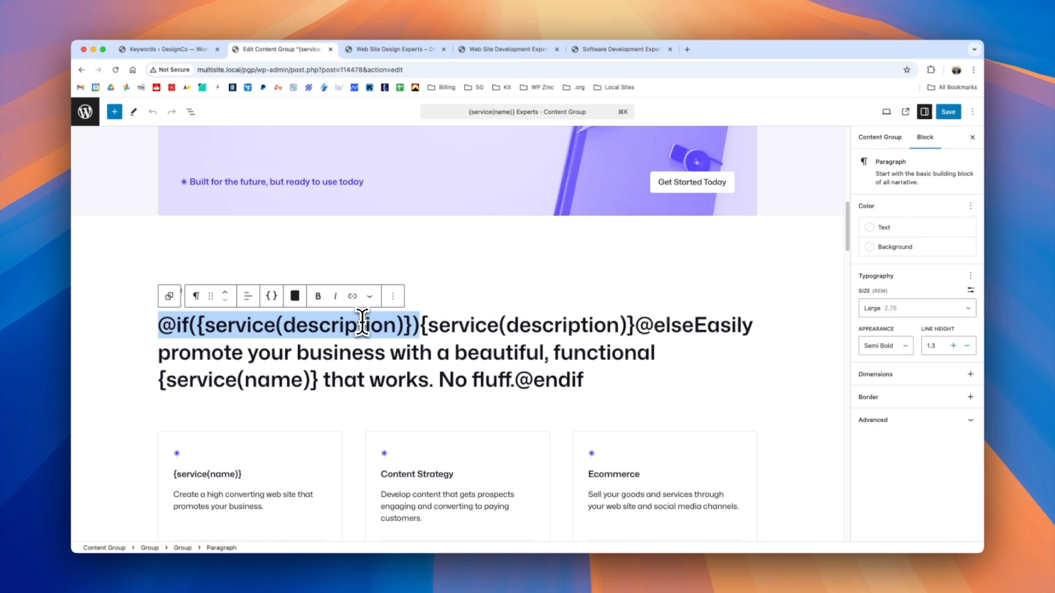
{"action": "left_click", "coordinate": [423, 326]}
{"action": "left_click_drag", "start_coordinate": [419, 325], "coordinate": [633, 326]}
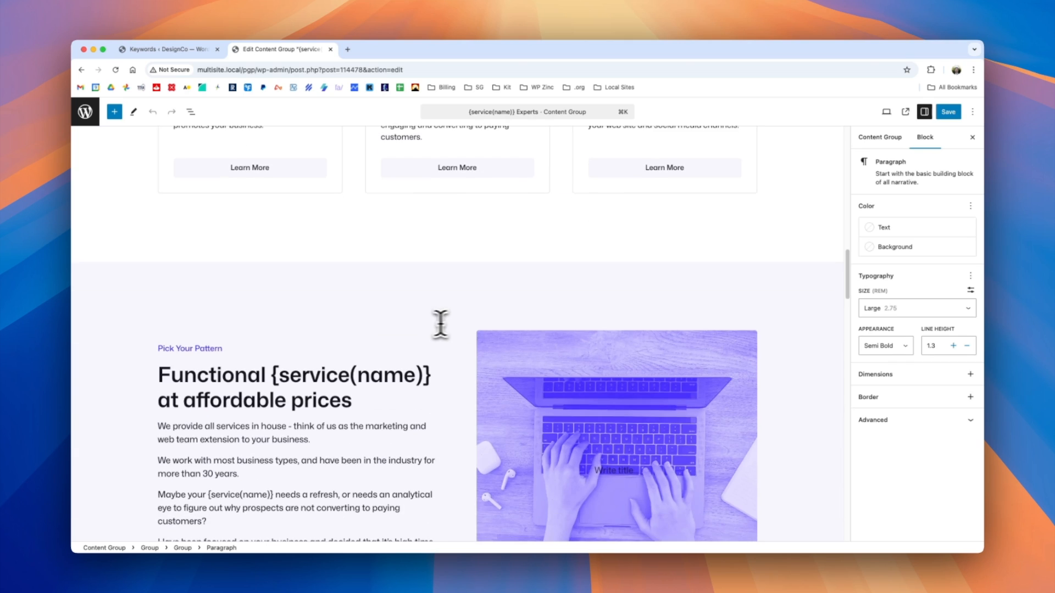
Delete the four paragraphs under the "Functional {service(name)} at affordable prices" heading.
{"action": "scroll", "coordinate": [451, 324], "scroll_direction": "down", "scroll_amount": 5}
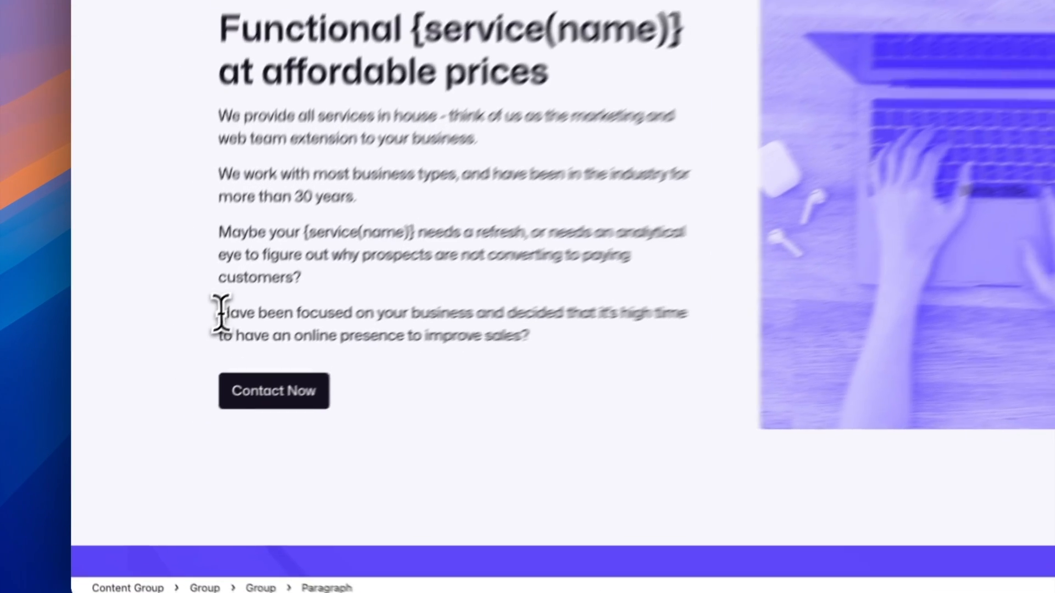
{"action": "left_click_drag", "start_coordinate": [158, 386], "coordinate": [350, 397]}
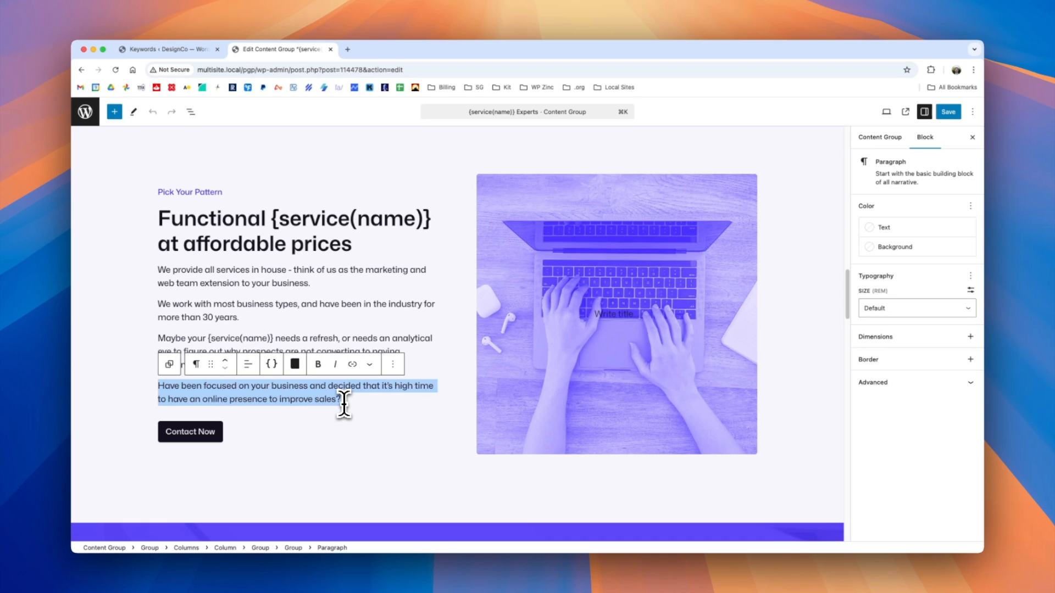
{"action": "left_click", "coordinate": [319, 303]}
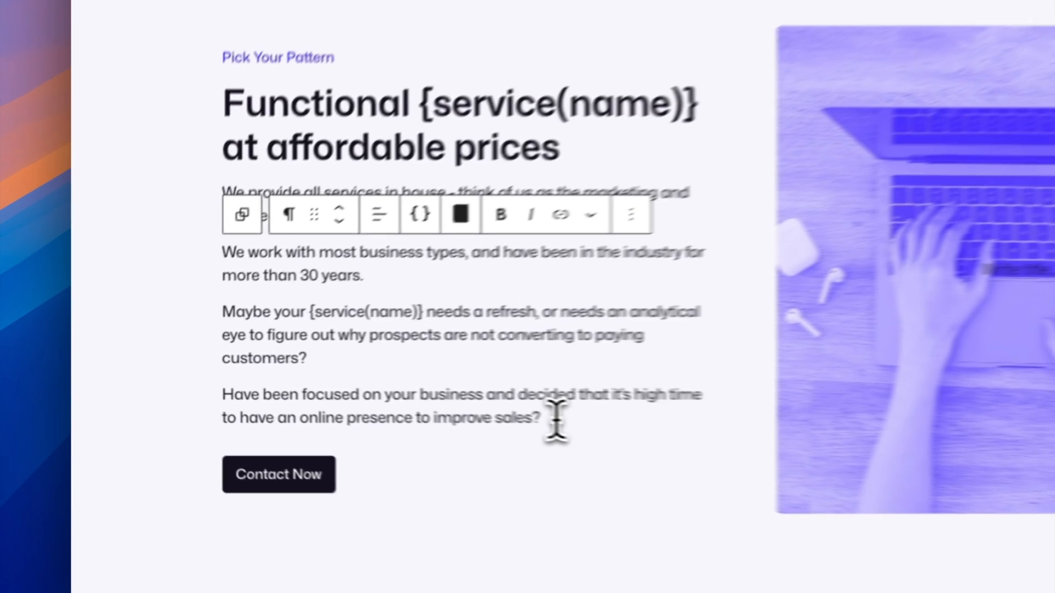
{"action": "left_click", "coordinate": [351, 399]}
{"action": "left_click_drag", "start_coordinate": [351, 399], "coordinate": [283, 387]}
{"action": "left_click_drag", "start_coordinate": [519, 415], "coordinate": [242, 164]}
{"action": "key", "text": "BackSpace"}
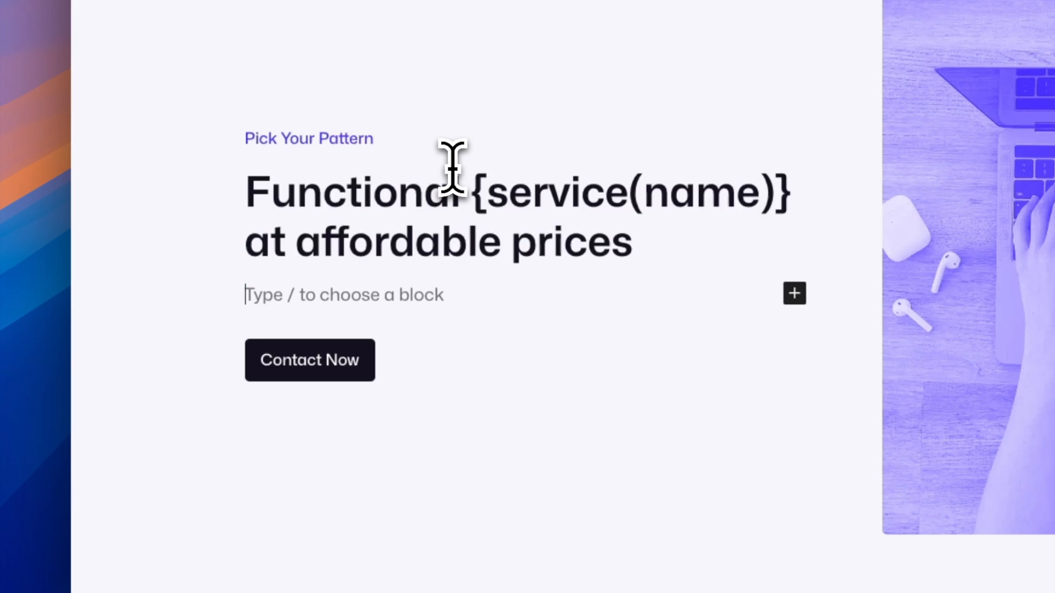
Insert a Custom HTML block under the heading and paste the same four paragraphs into it, wrapped in <p> tags.
{"action": "type", "text": "/"}
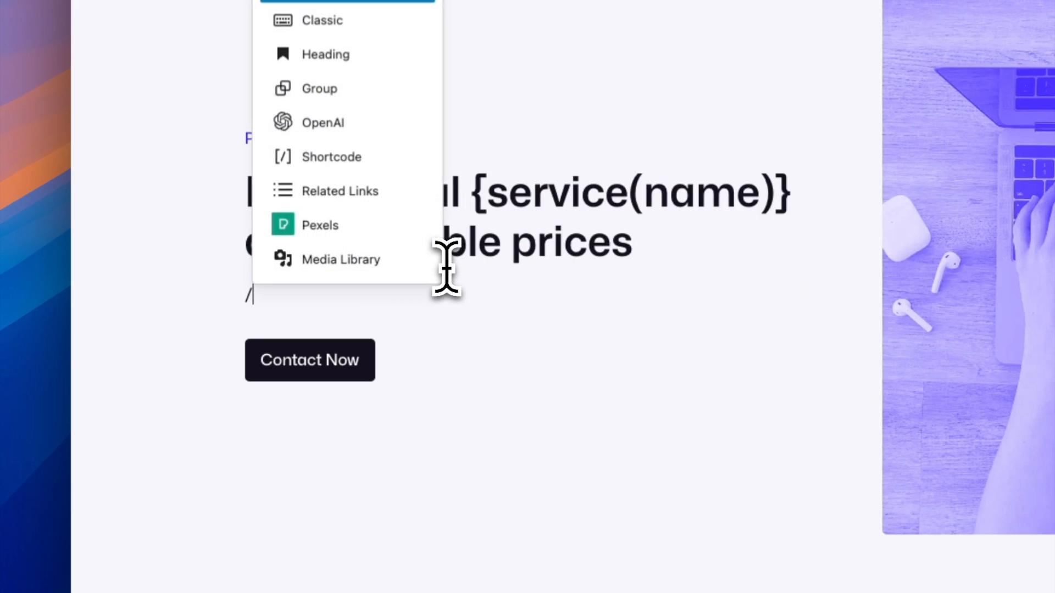
{"action": "type", "text": "html"}
{"action": "left_click", "coordinate": [434, 256]}
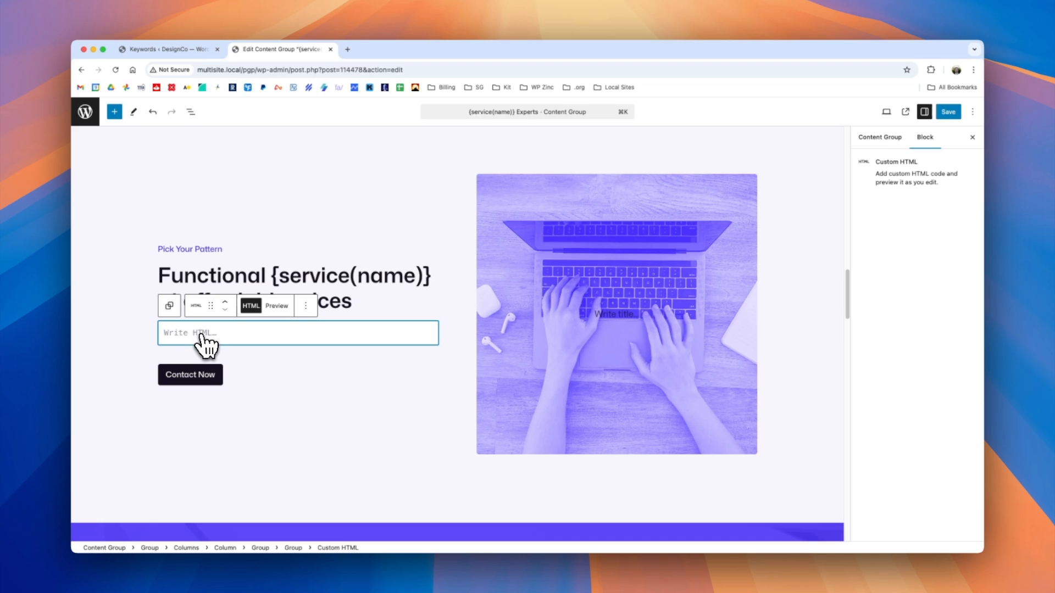
{"action": "key", "text": "super+Tab"}
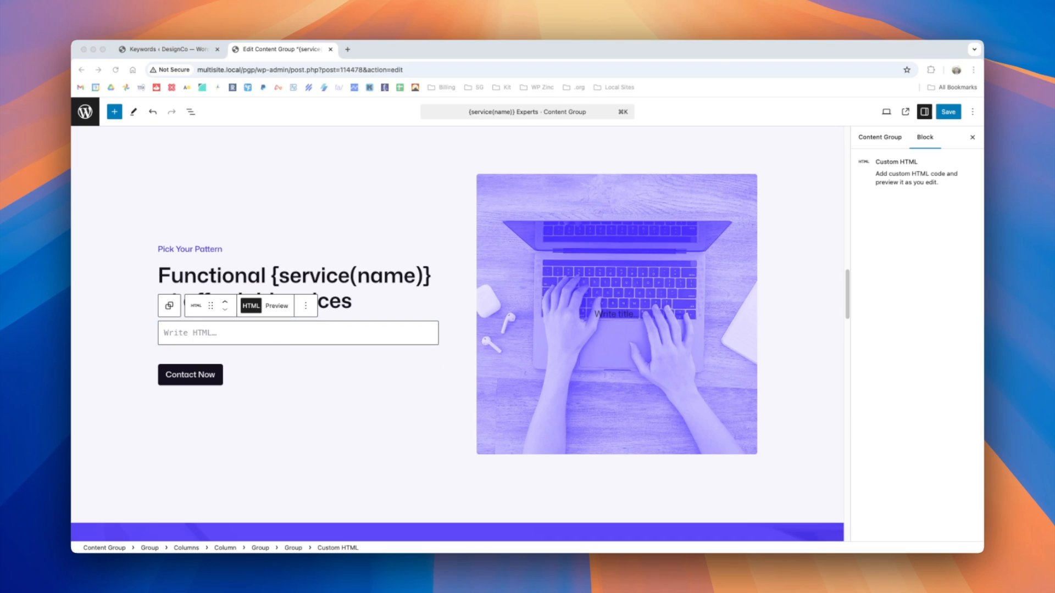
{"action": "left_click", "coordinate": [214, 332]}
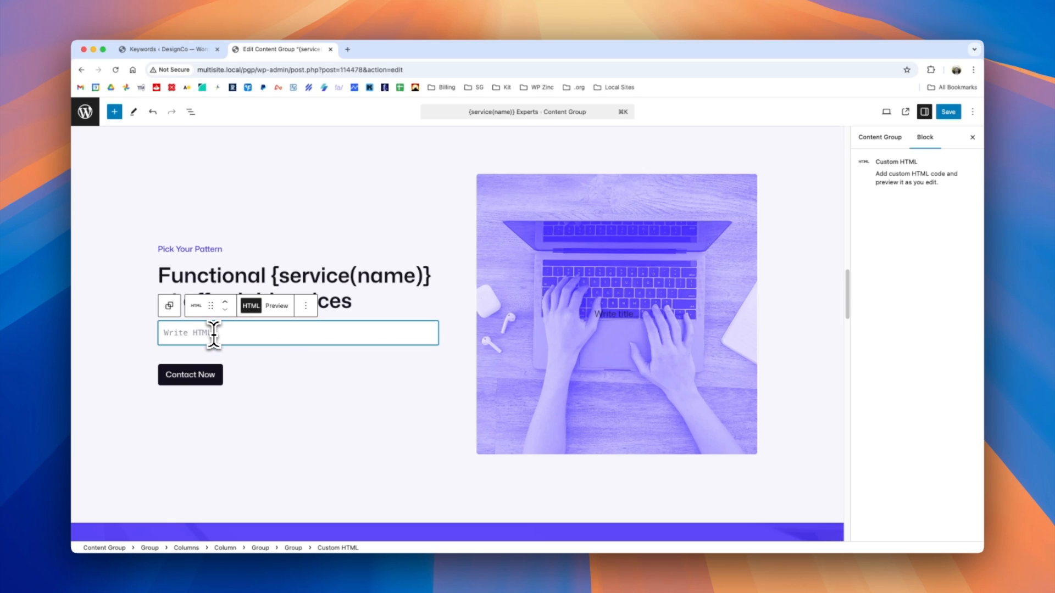
{"action": "type", "text": "<p>We provide all services in house – think of us as the marketing and web team extension to your business.</p> <p>We work with most business types, and have been in the industry for more than 30 years.</p> <p>Maybe your {service(name)} needs a refresh, or needs an analytical eye to figure out why prospects are not converting to paying customers?</p> <p>Have been focused on your business and decided that it’s high time to have an online presence to improve sales?</p>"}
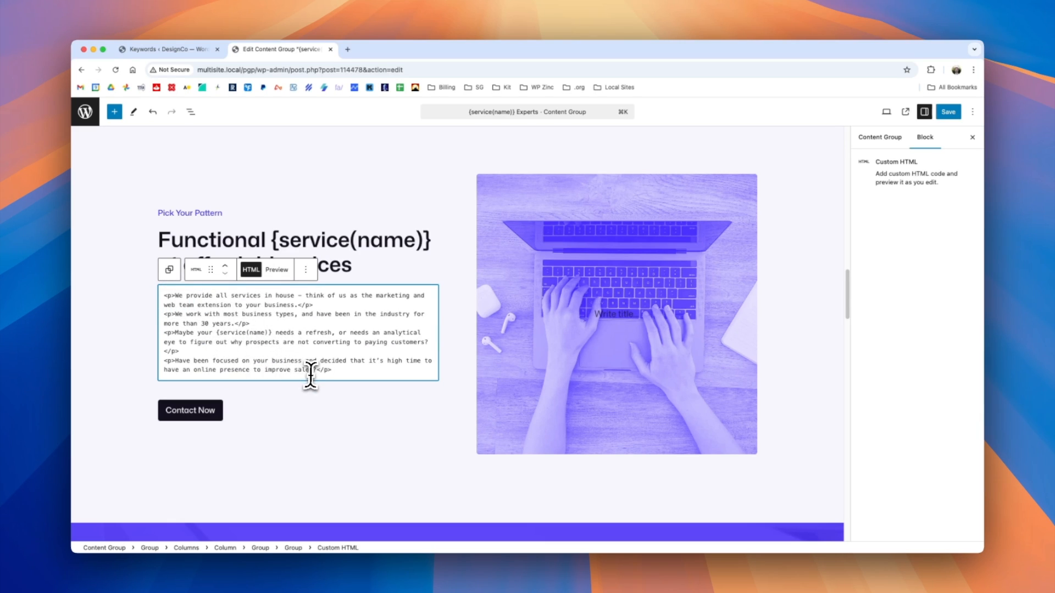
{"action": "left_click", "coordinate": [164, 295]}
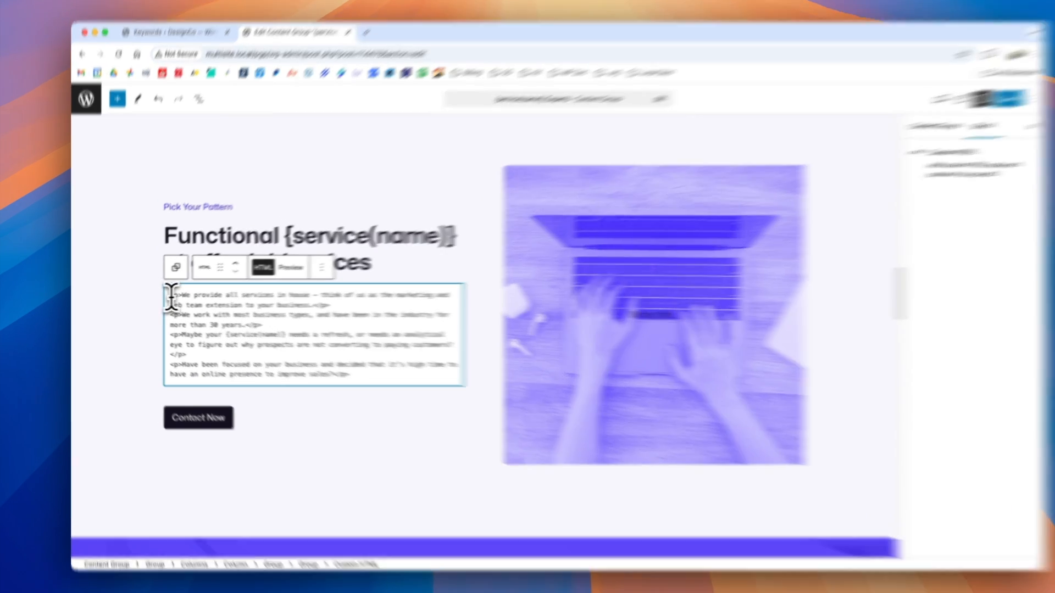
{"action": "key", "text": "shift+Up"}
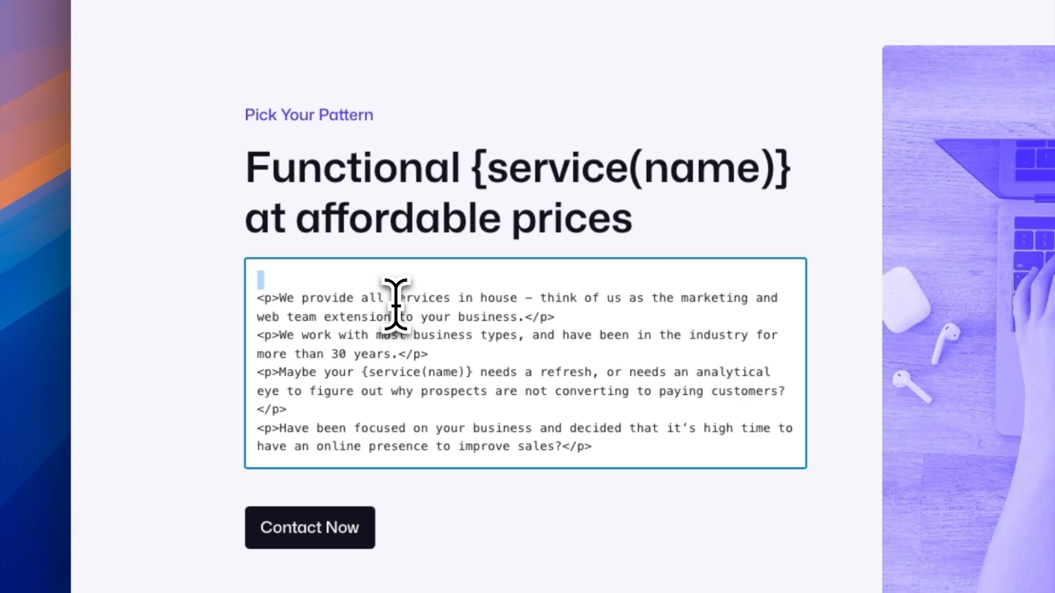
{"action": "type", "text": "@if(condition"}
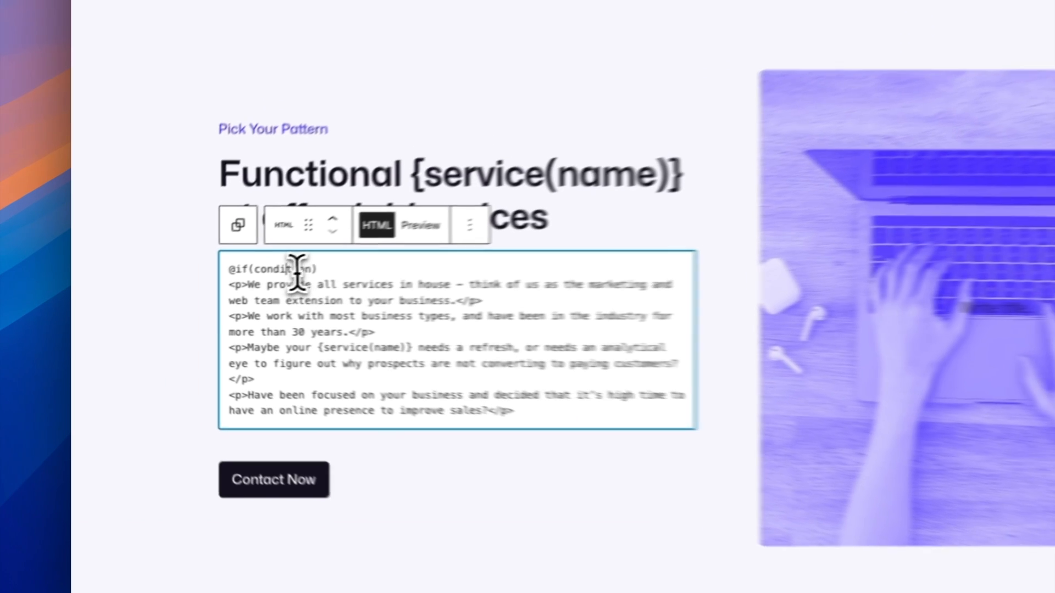
{"action": "double_click", "coordinate": [191, 292]}
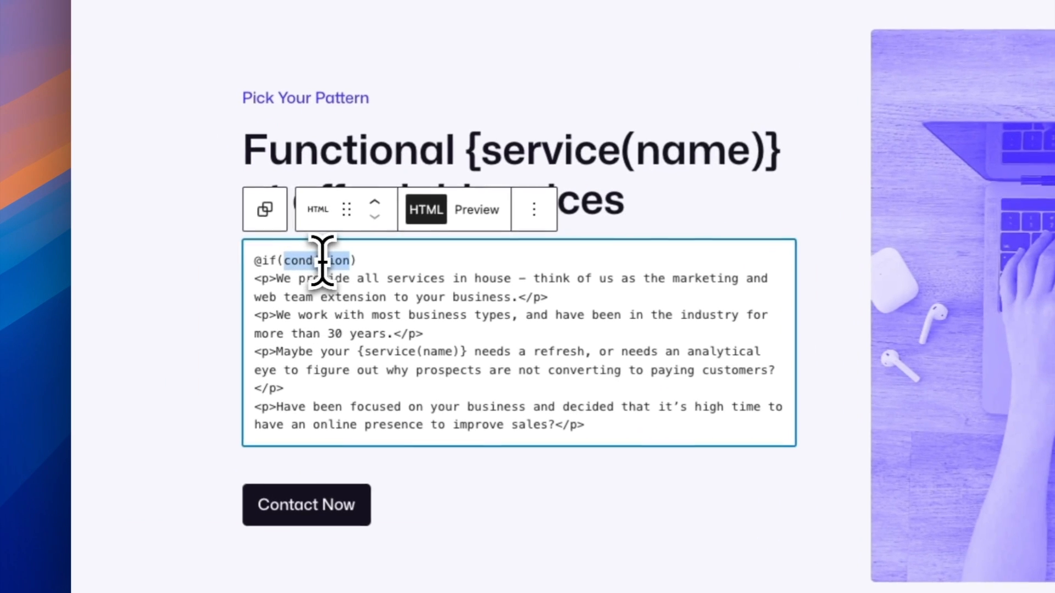
{"action": "scroll", "coordinate": [354, 341], "scroll_direction": "down", "scroll_amount": 3}
{"action": "left_click", "coordinate": [605, 264]}
{"action": "key", "text": "Return"}
{"action": "type", "text": "@else"}
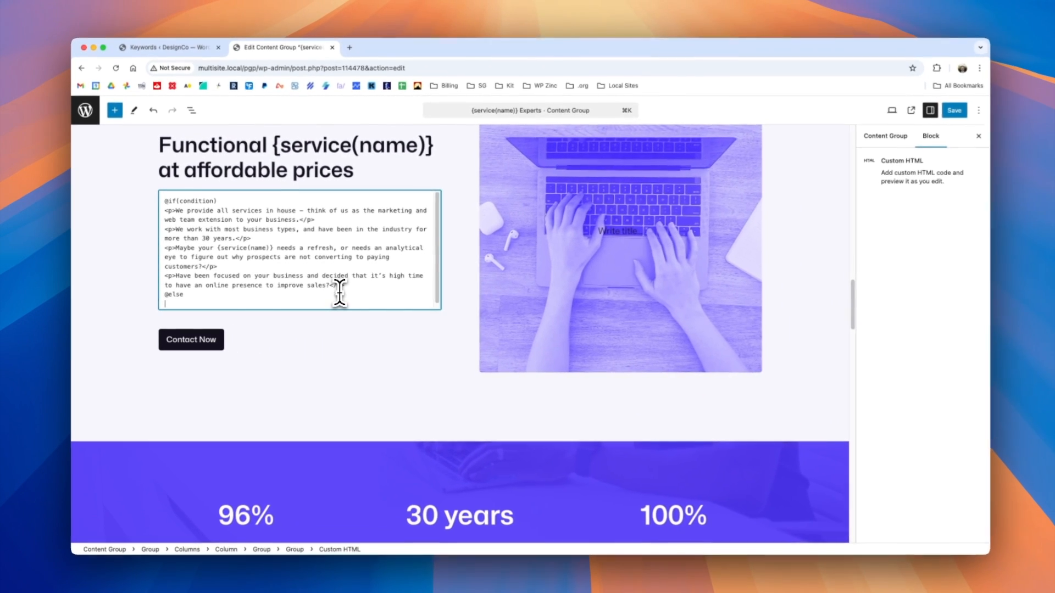
{"action": "key", "text": "Return"}
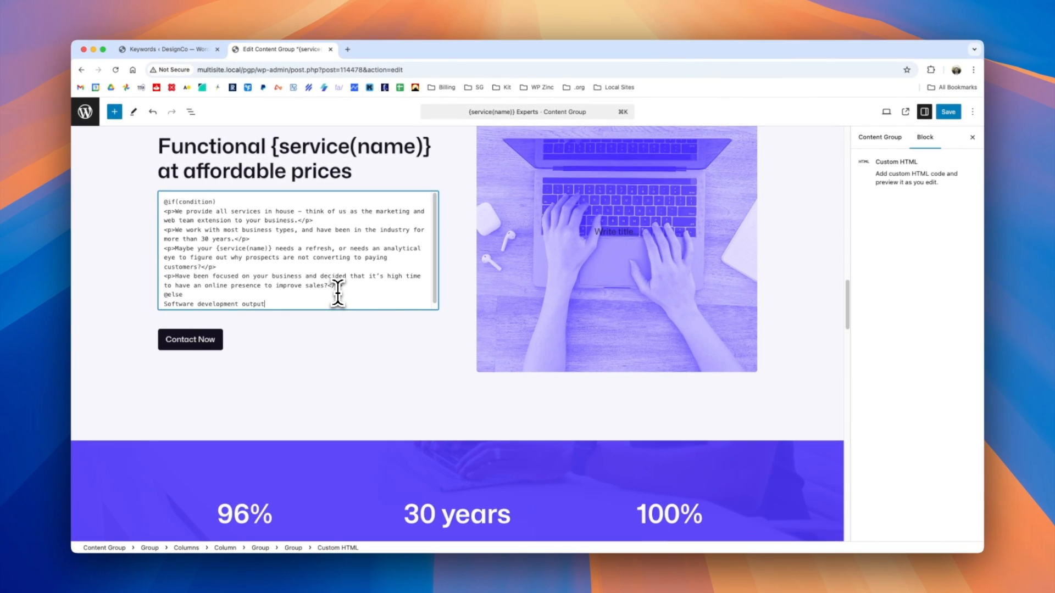
{"action": "type", "text": "Software development output here."}
{"action": "key", "text": "Return"}
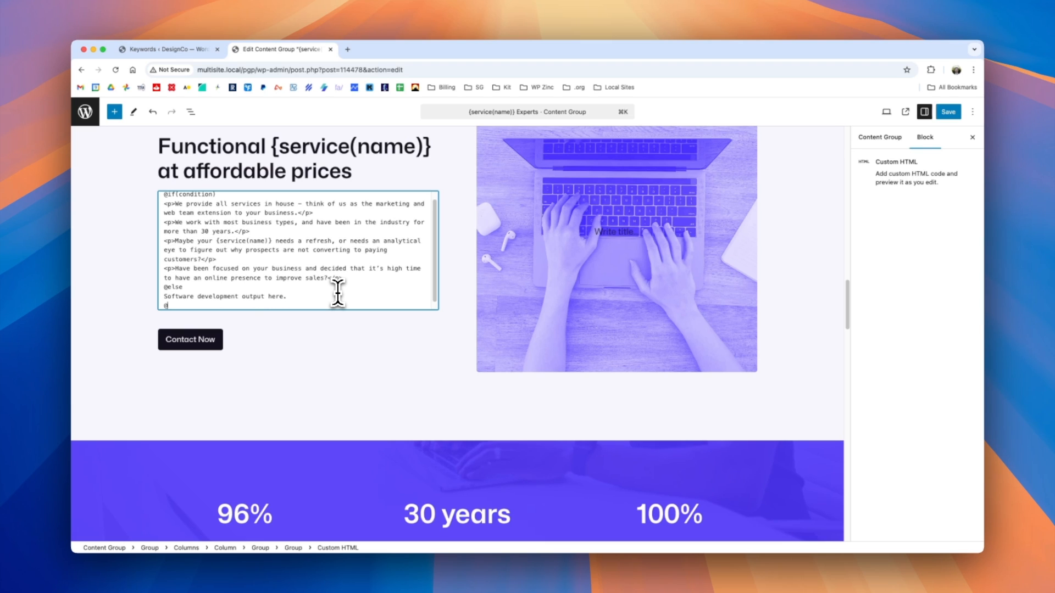
{"action": "scroll", "coordinate": [346, 278], "scroll_direction": "up", "scroll_amount": 1}
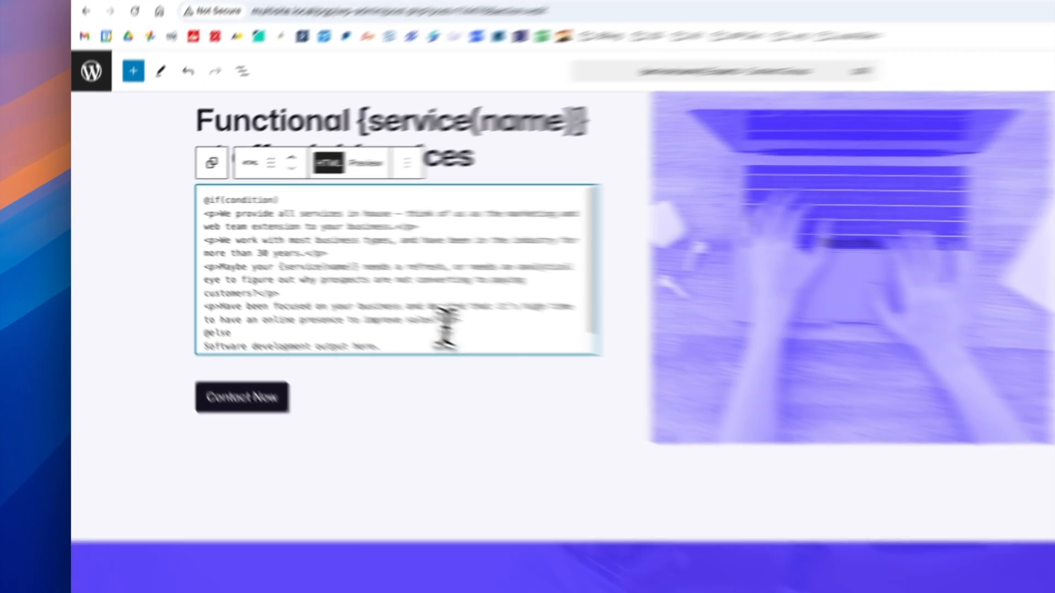
{"action": "left_click_drag", "start_coordinate": [343, 286], "coordinate": [165, 213]}
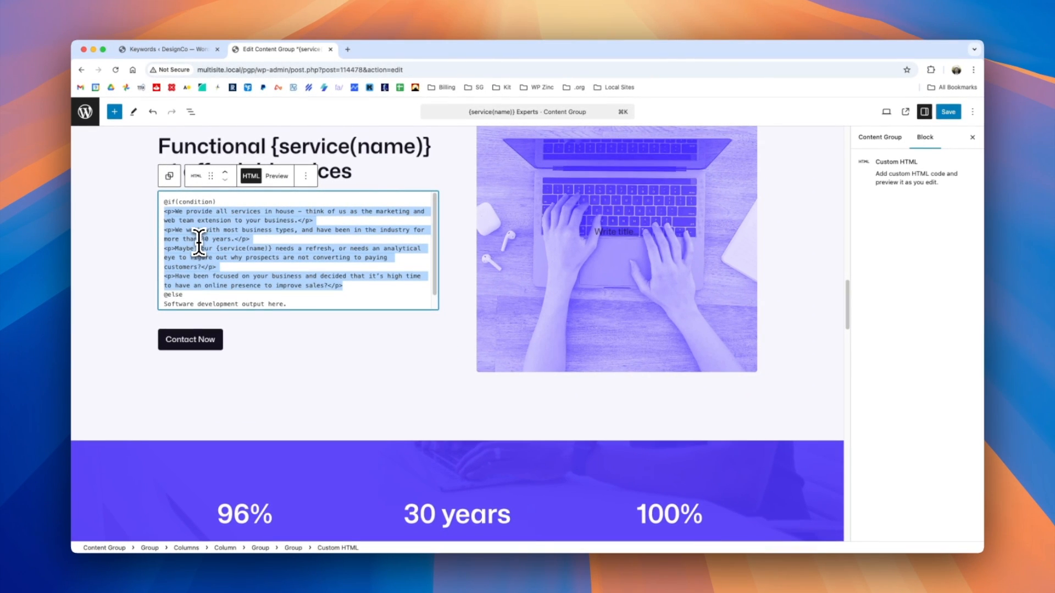
{"action": "double_click", "coordinate": [200, 202]}
{"action": "type", "text": "{service(name) != Sof"}
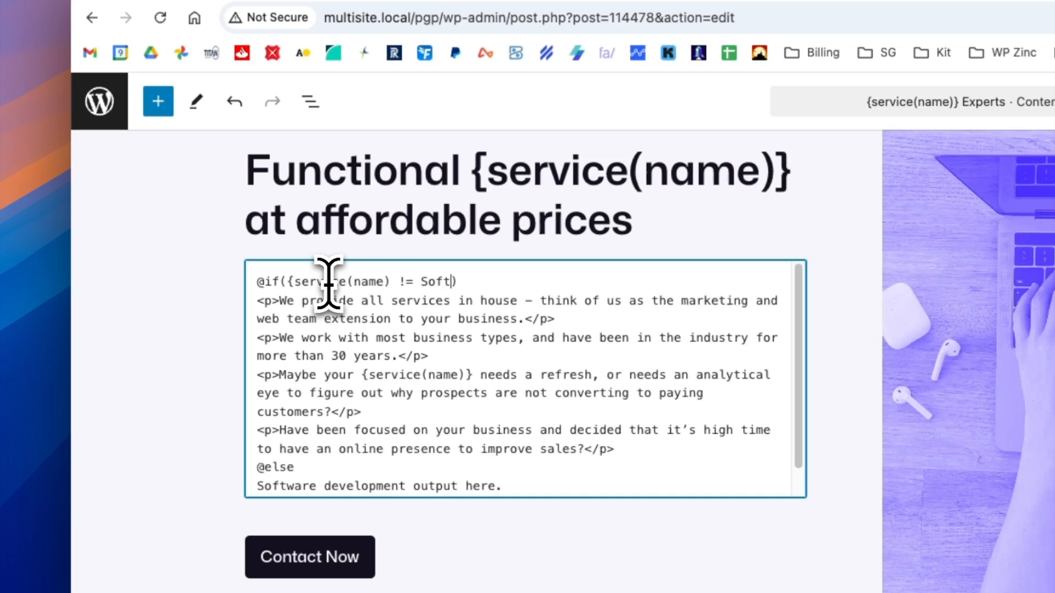
{"action": "type", "text": "opment"}
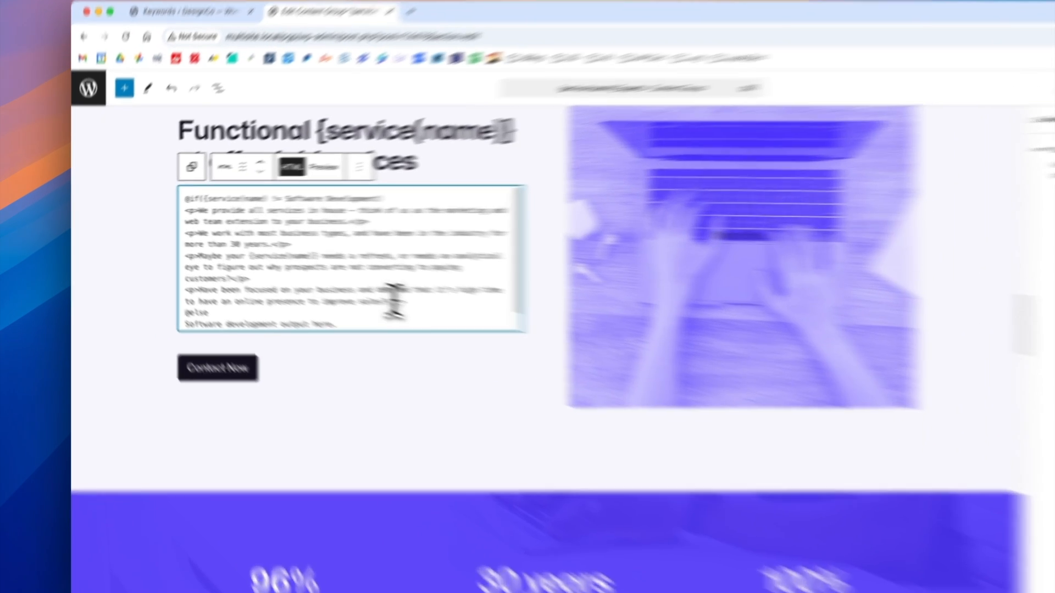
{"action": "left_click_drag", "start_coordinate": [339, 285], "coordinate": [165, 212]}
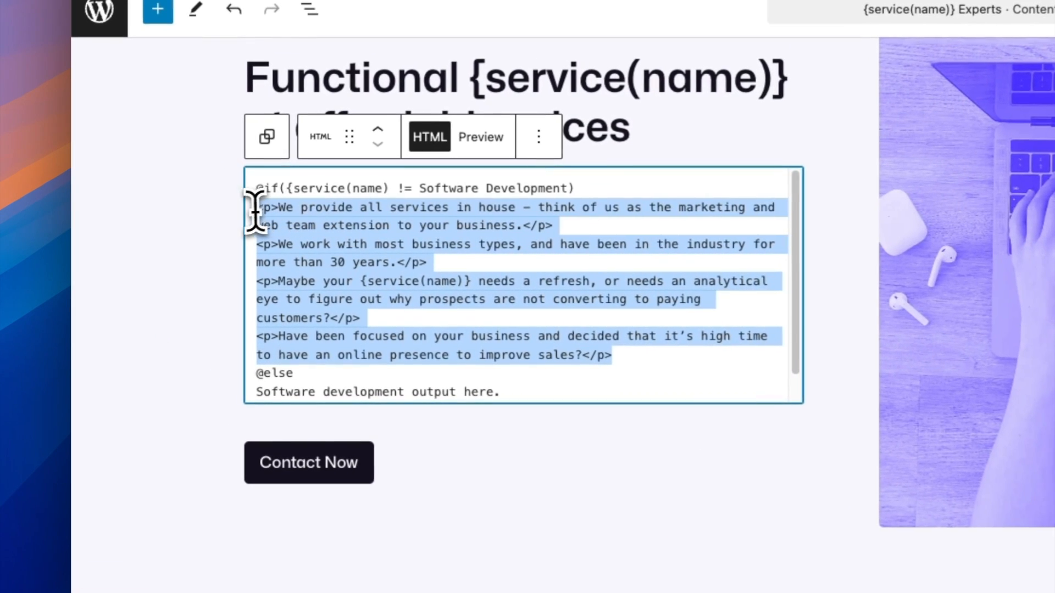
{"action": "left_click", "coordinate": [309, 375]}
{"action": "scroll", "coordinate": [302, 372], "scroll_direction": "down", "scroll_amount": 1}
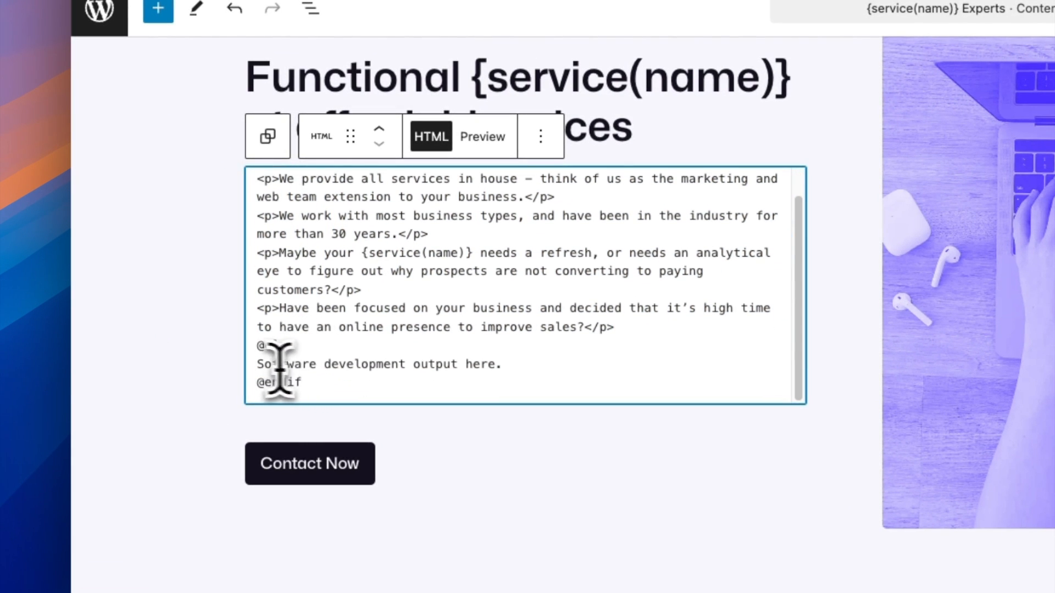
{"action": "left_click_drag", "start_coordinate": [501, 364], "coordinate": [258, 364]}
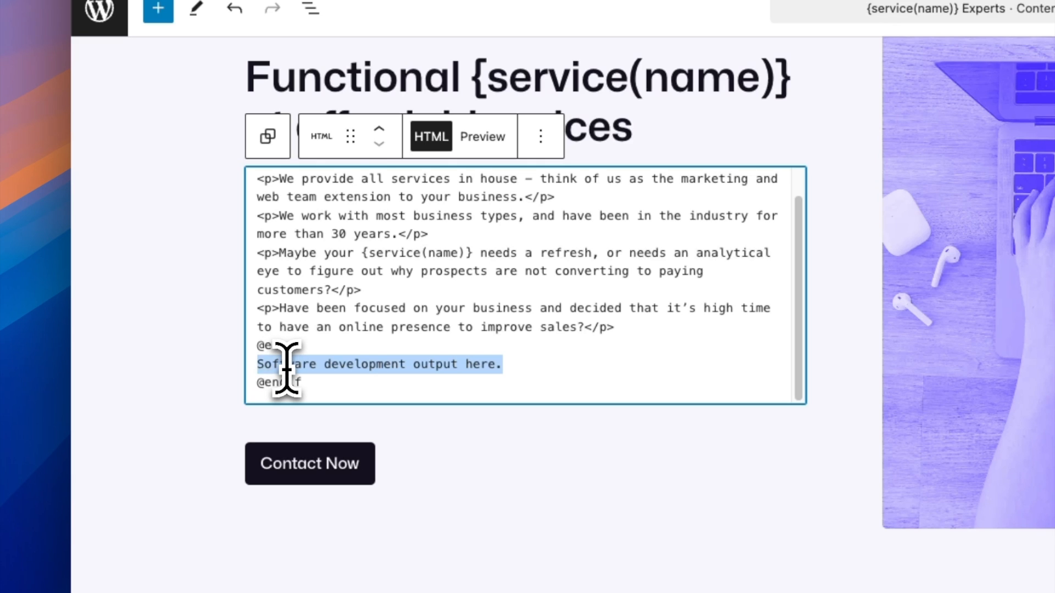
{"action": "left_click", "coordinate": [262, 365]}
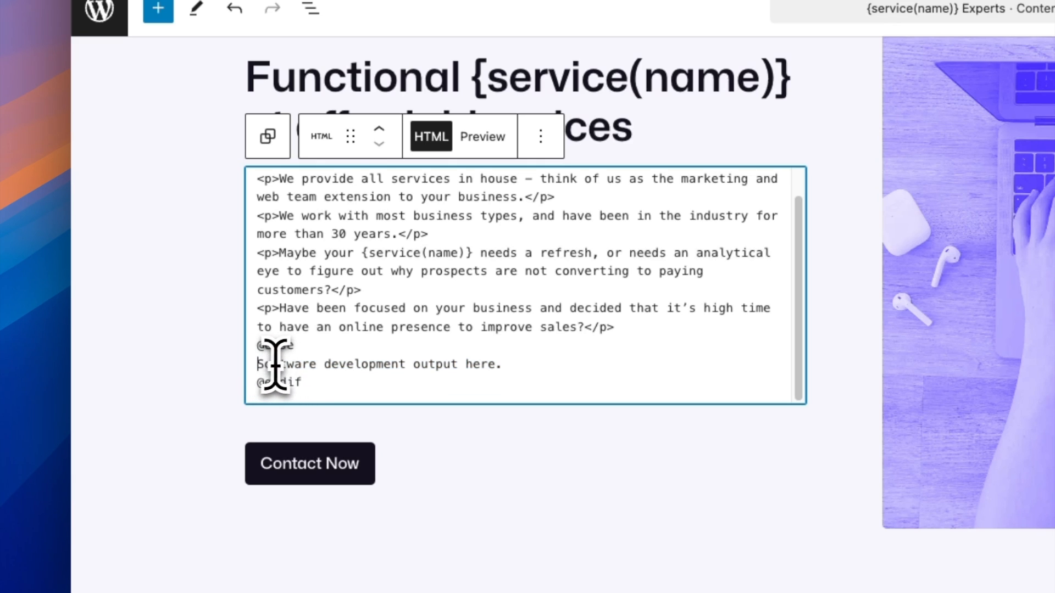
{"action": "type", "text": "<p>"}
{"action": "left_click", "coordinate": [550, 367]}
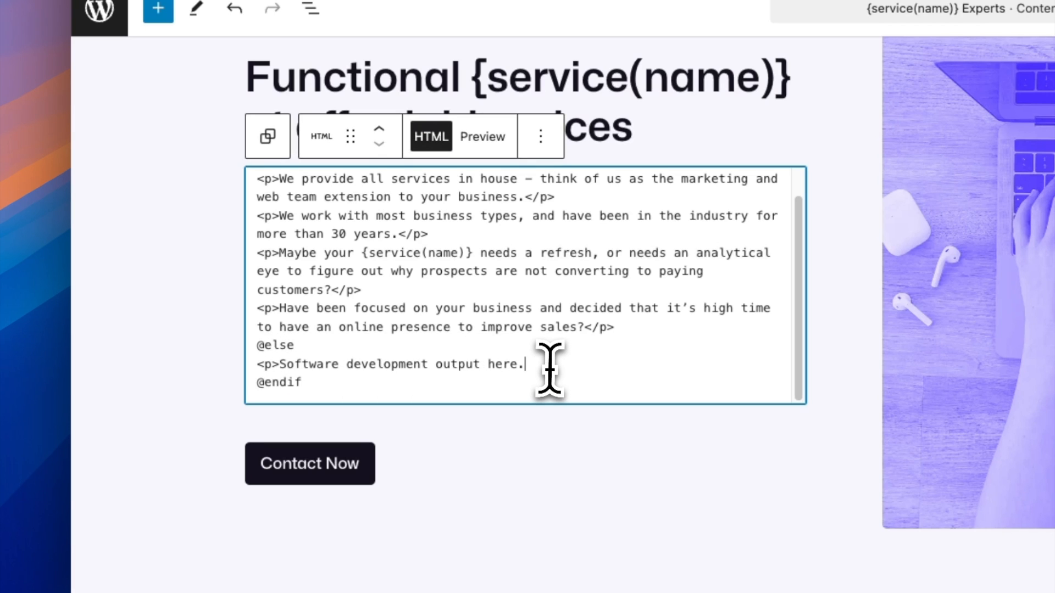
{"action": "type", "text": "</p>"}
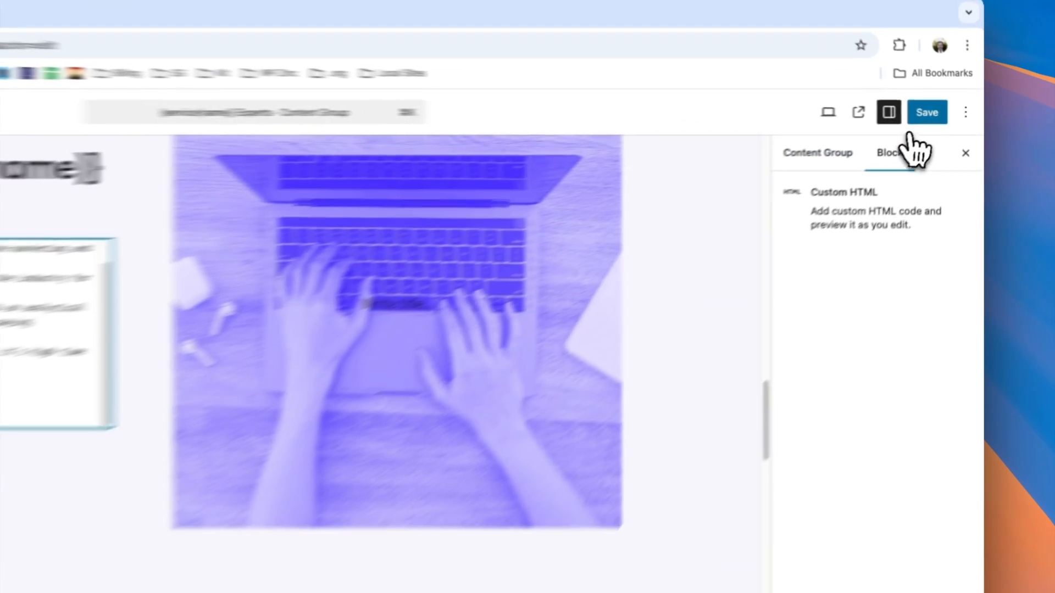
Save the content group and generate its pages.
{"action": "left_click", "coordinate": [920, 117]}
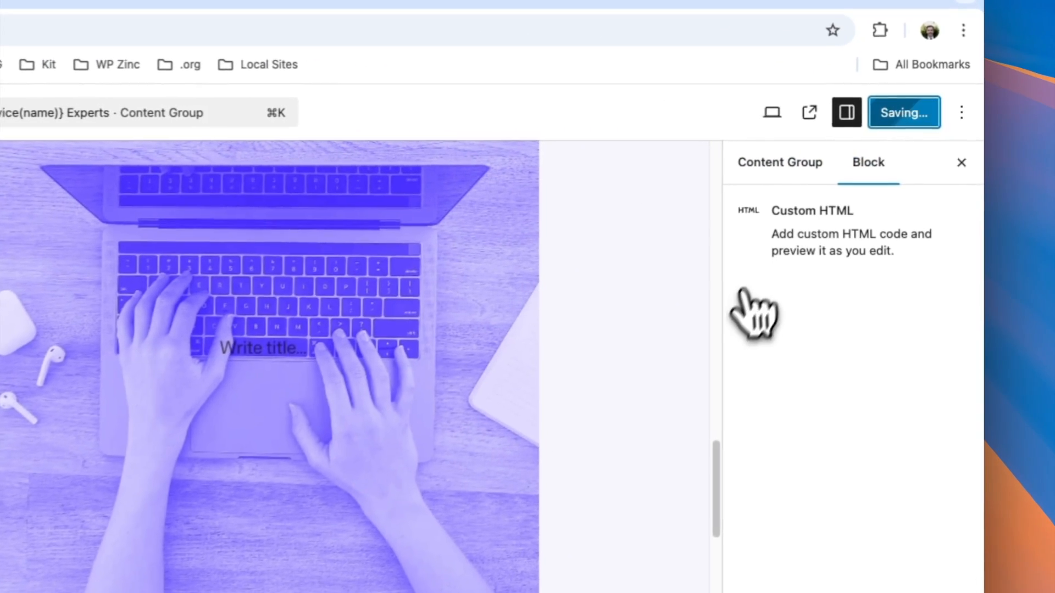
{"action": "left_click", "coordinate": [818, 153]}
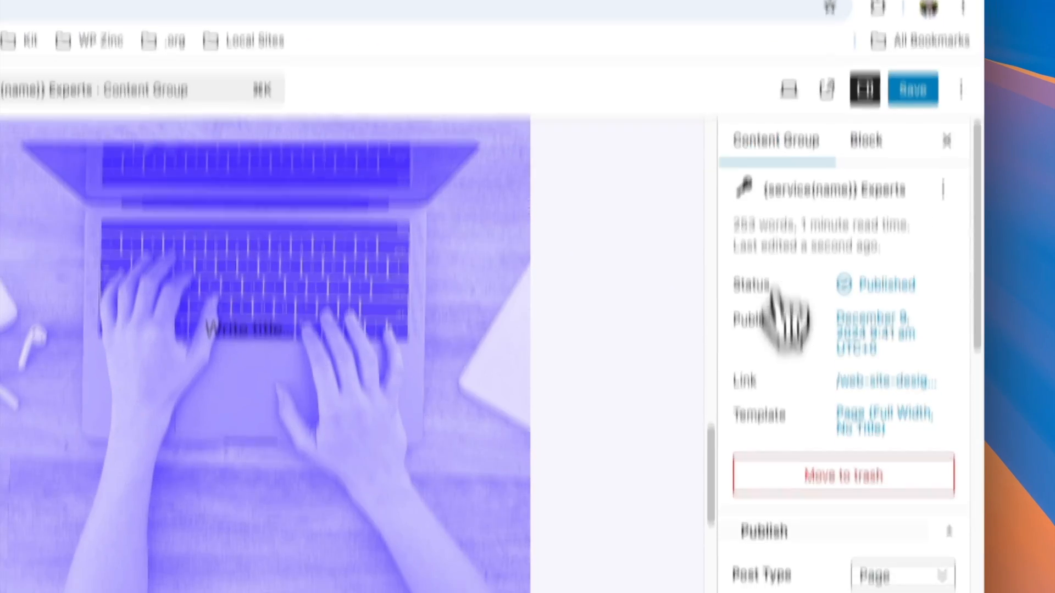
{"action": "scroll", "coordinate": [791, 330], "scroll_direction": "down", "scroll_amount": 15}
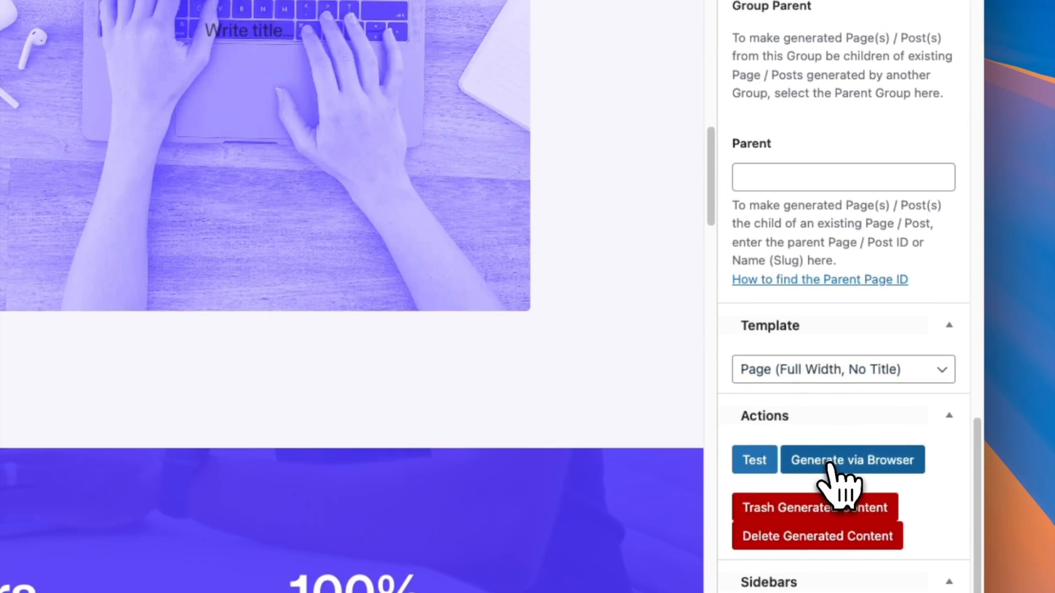
{"action": "left_click", "coordinate": [829, 464]}
Check the text under the "at affordable prices" heading on the generated Web Site Design and Web Site Development pages.
{"action": "left_click", "coordinate": [407, 87]}
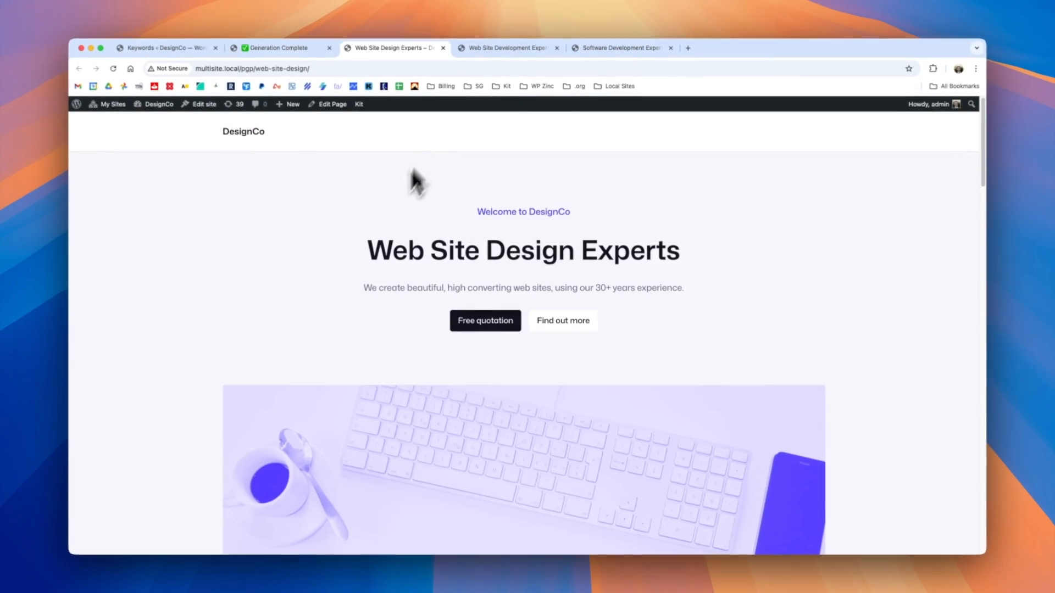
{"action": "scroll", "coordinate": [414, 346], "scroll_direction": "down", "scroll_amount": 10}
{"action": "scroll", "coordinate": [410, 344], "scroll_direction": "down", "scroll_amount": 10}
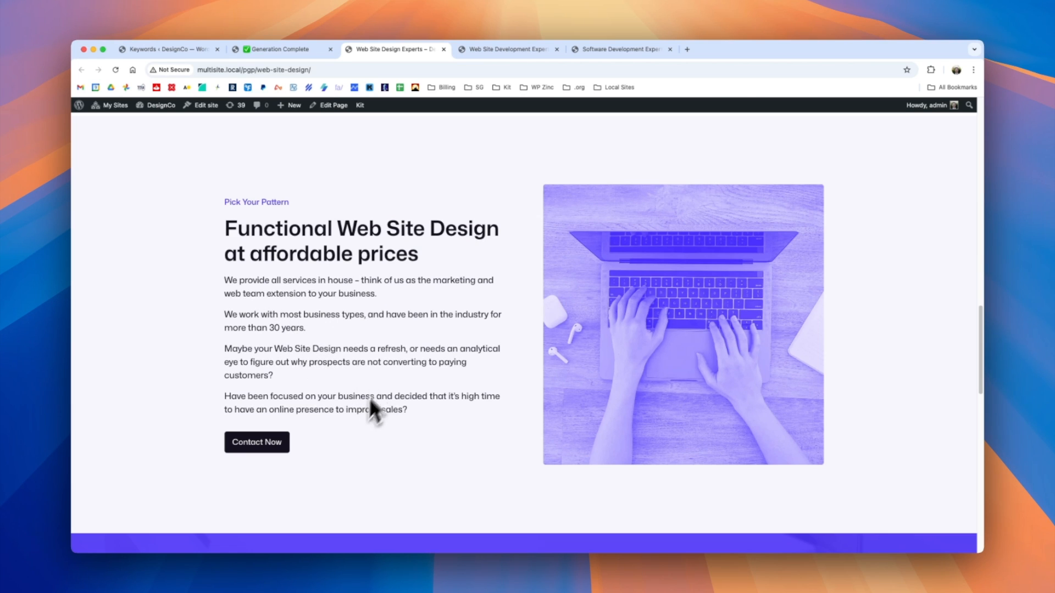
{"action": "left_click", "coordinate": [443, 49]}
{"action": "scroll", "coordinate": [329, 351], "scroll_direction": "down", "scroll_amount": 10}
{"action": "scroll", "coordinate": [320, 397], "scroll_direction": "down", "scroll_amount": 12}
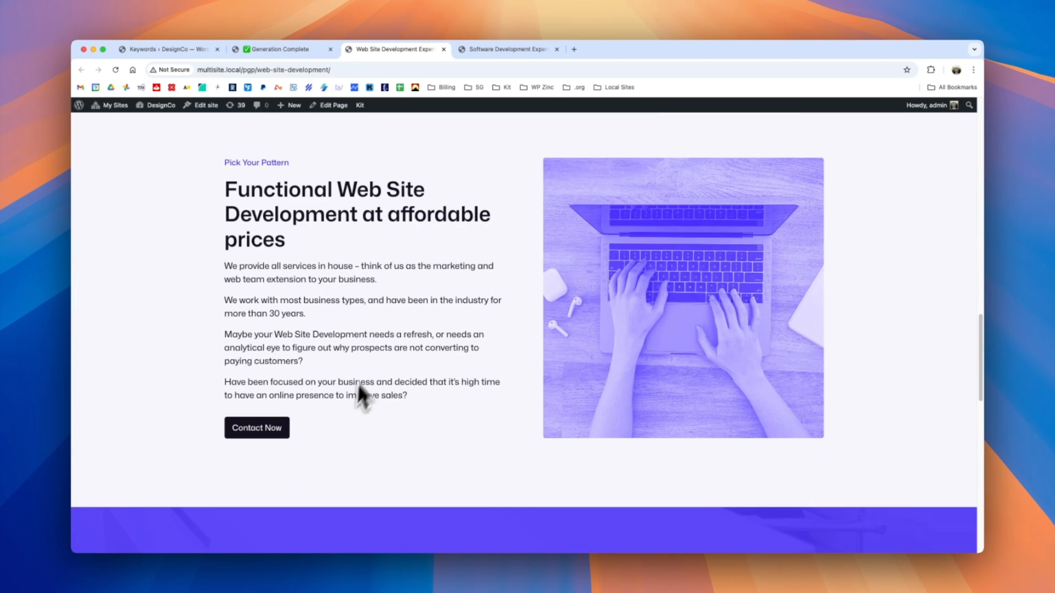
Check the text under the "Functional Software Development at affordable prices" heading on the generated Software Development page.
{"action": "left_click", "coordinate": [444, 49]}
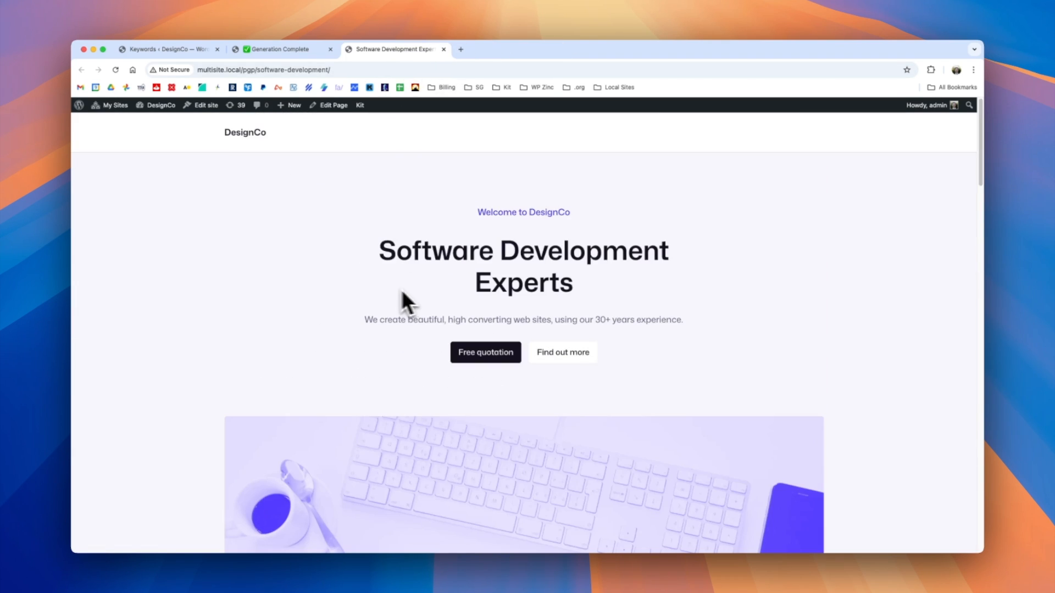
{"action": "scroll", "coordinate": [330, 420], "scroll_direction": "down", "scroll_amount": 10}
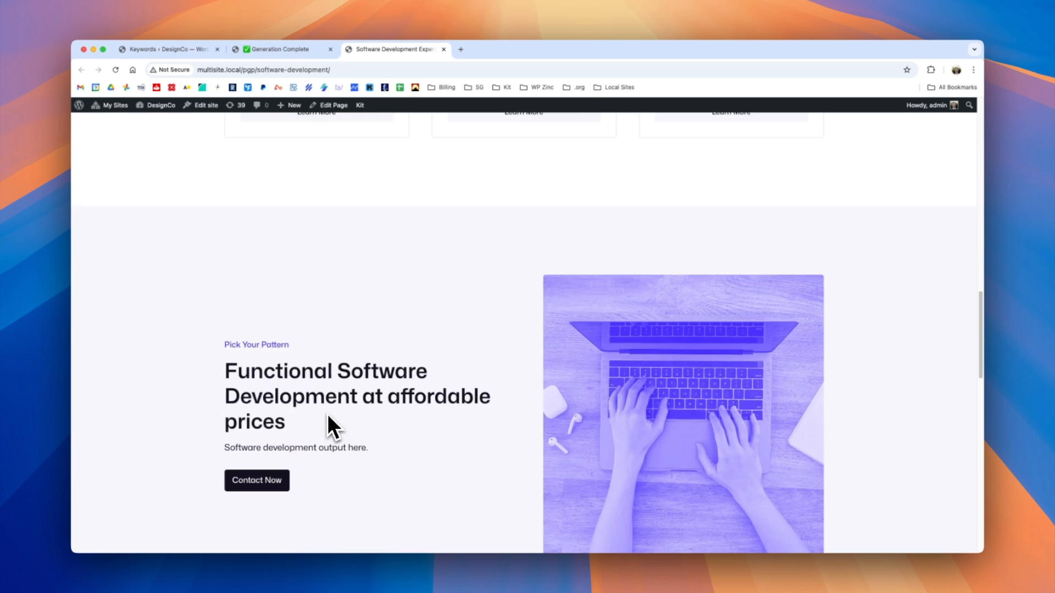
{"action": "left_click_drag", "start_coordinate": [368, 376], "coordinate": [229, 376]}
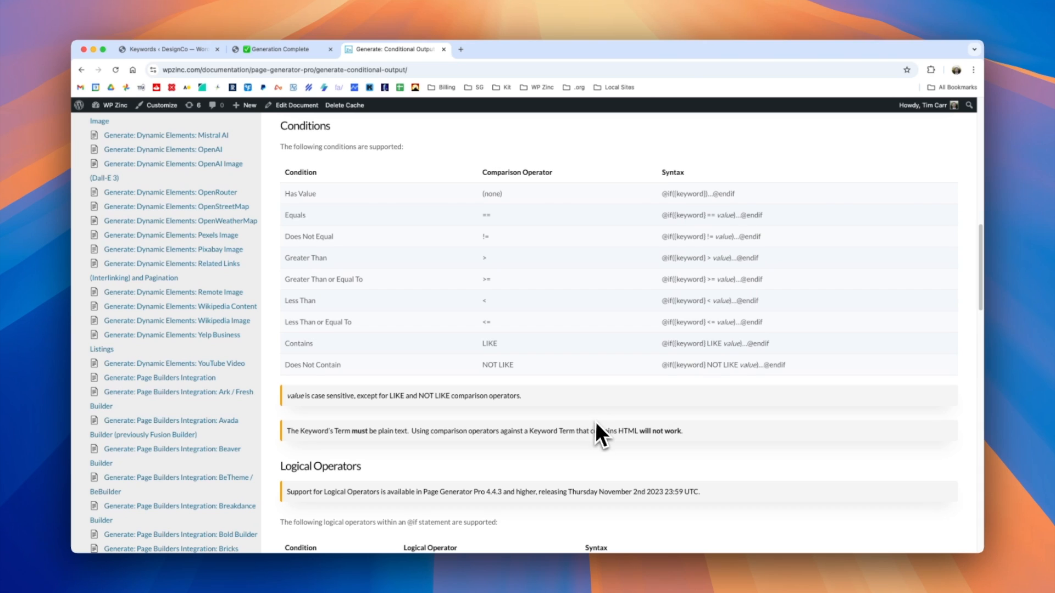
Read the Logical Operators and Examples sections of the "Generate: Conditional Output" documentation.
{"action": "scroll", "coordinate": [598, 424], "scroll_direction": "down", "scroll_amount": 3}
{"action": "scroll", "coordinate": [597, 424], "scroll_direction": "down", "scroll_amount": 5}
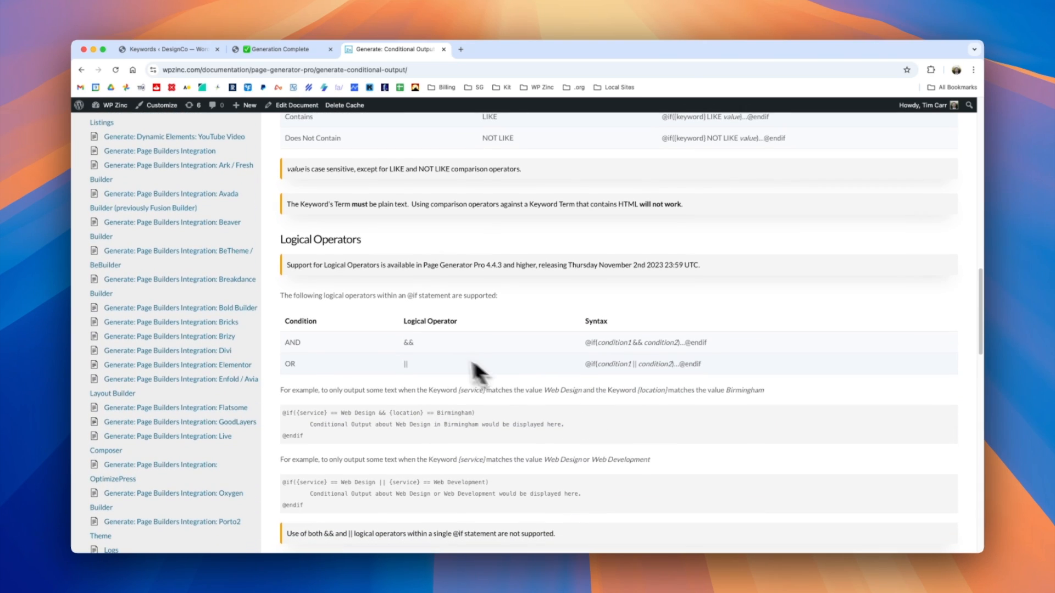
{"action": "scroll", "coordinate": [452, 374], "scroll_direction": "down", "scroll_amount": 3}
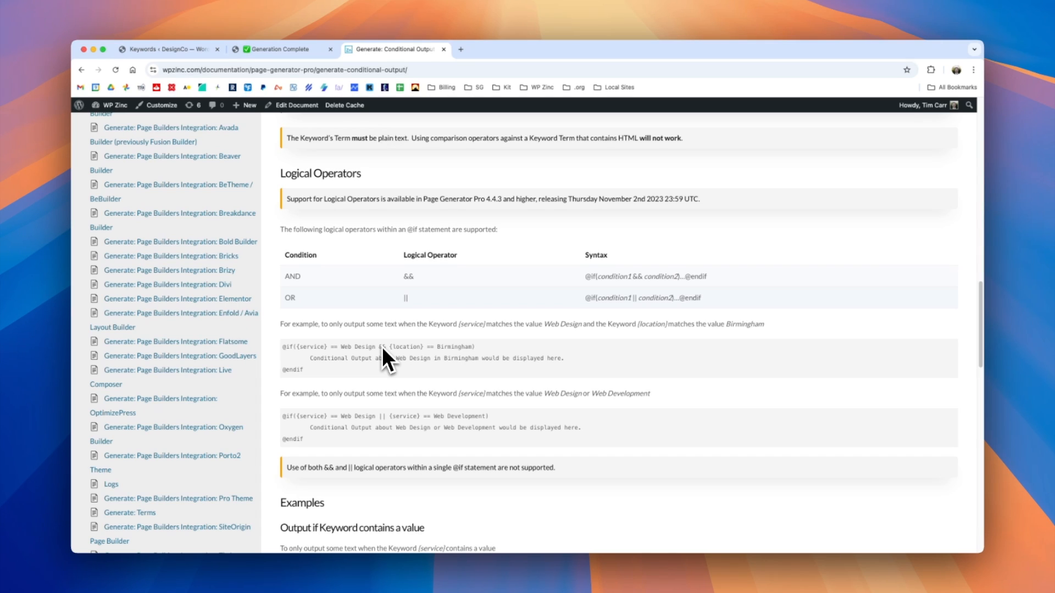
{"action": "scroll", "coordinate": [381, 347], "scroll_direction": "down", "scroll_amount": 5}
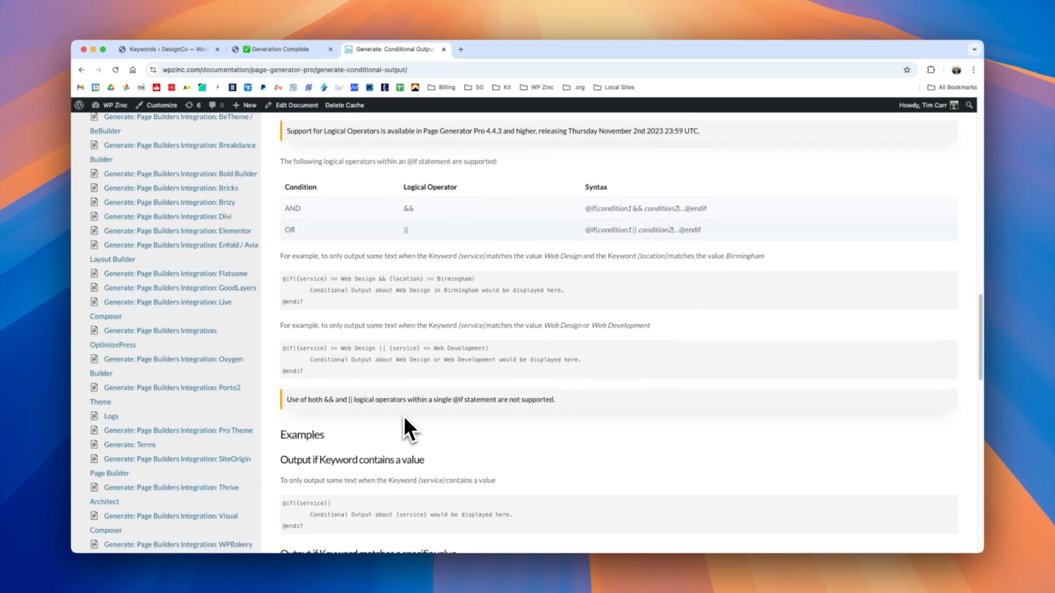
{"action": "scroll", "coordinate": [397, 407], "scroll_direction": "down", "scroll_amount": 4}
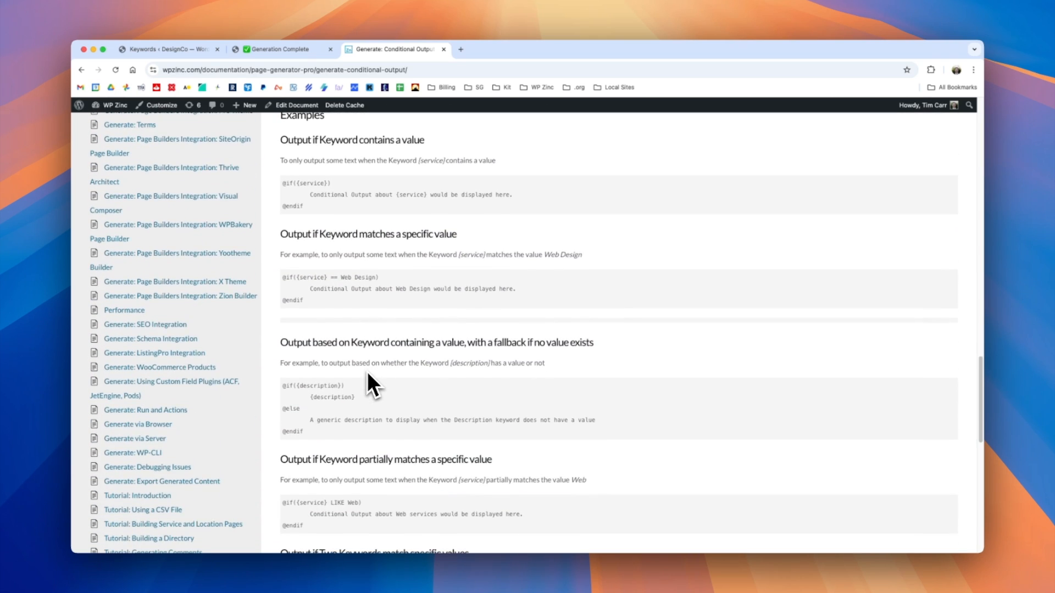